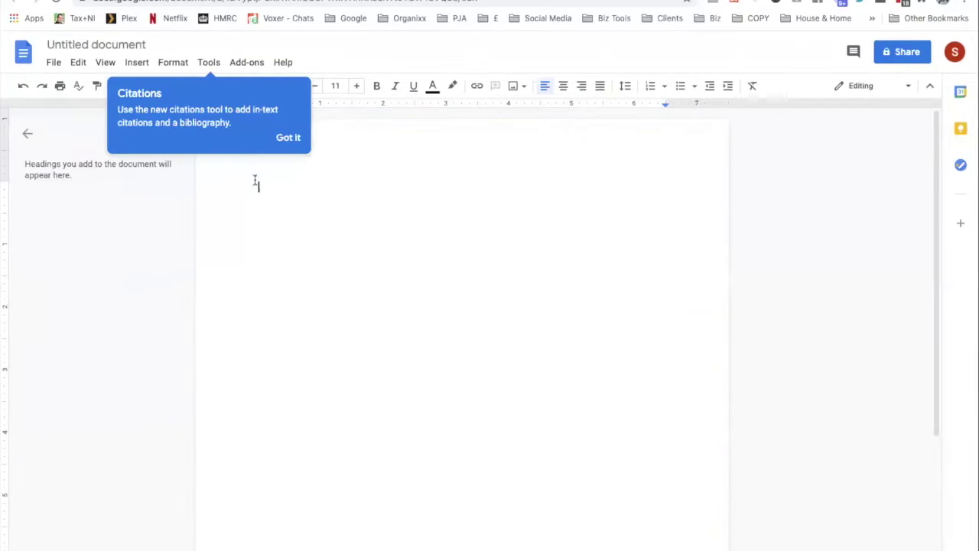
Create a blank Google Doc and paste in the Lorem ipsum placeholder paragraphs
click(335, 198)
key(ctrl+v)
scroll(352, 200, up, 2)
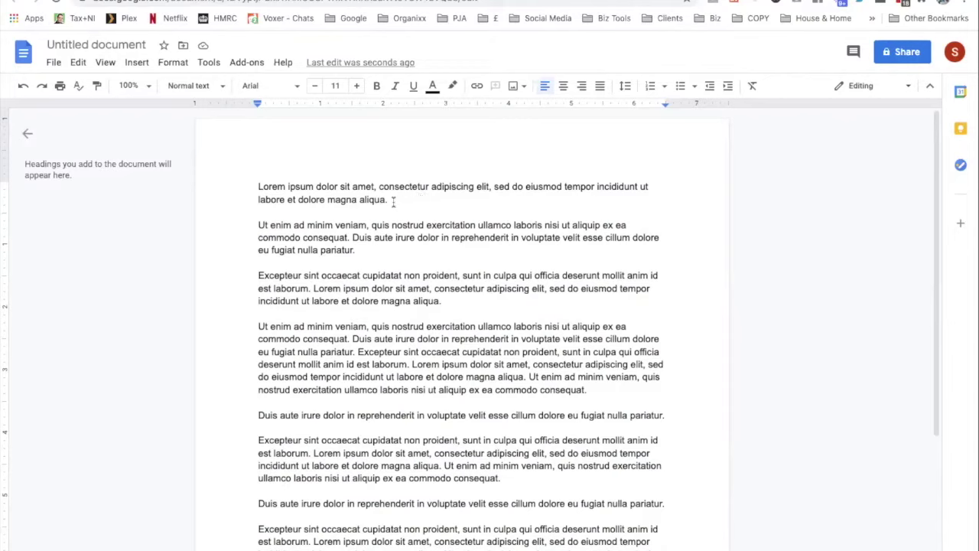
Make the first paragraph a centred Title
triple_click(317, 192)
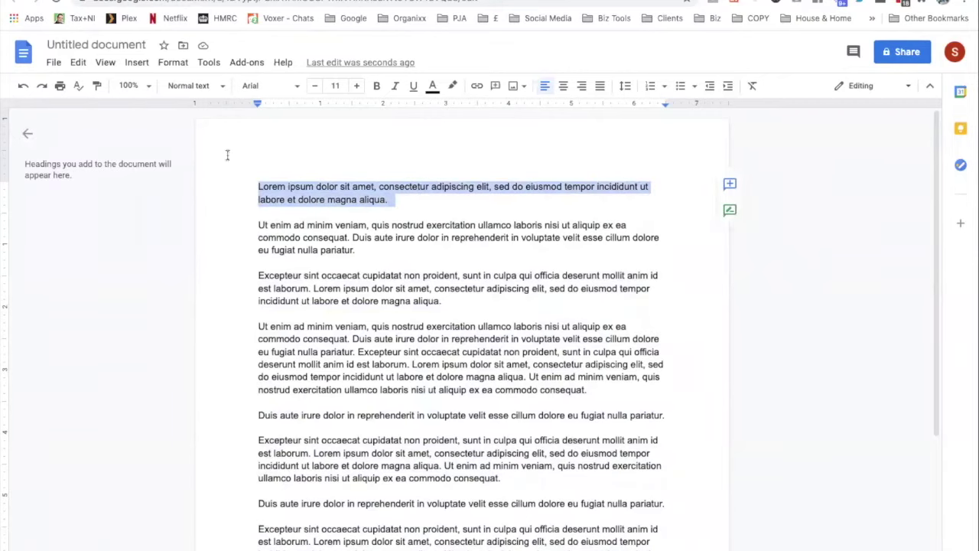
click(210, 85)
mouse_move(234, 149)
click(349, 149)
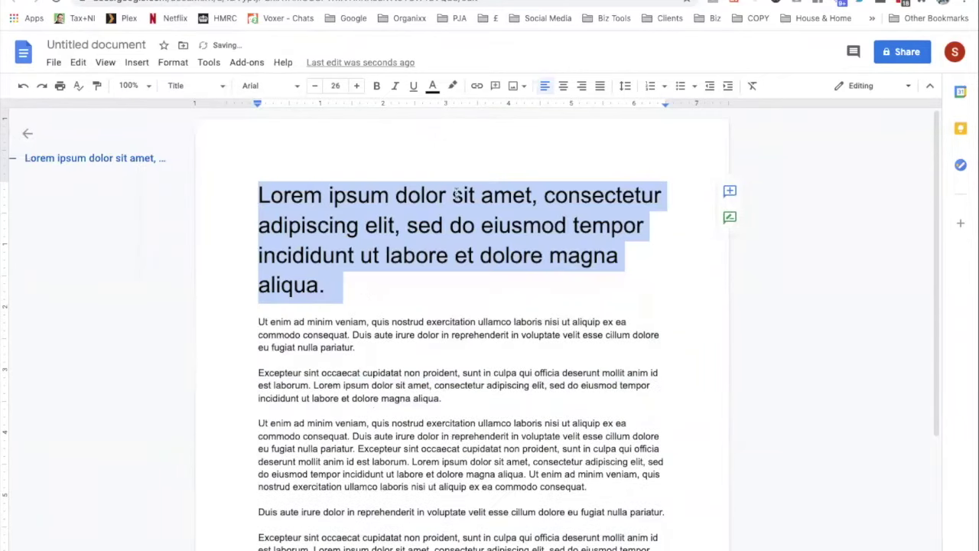
click(566, 87)
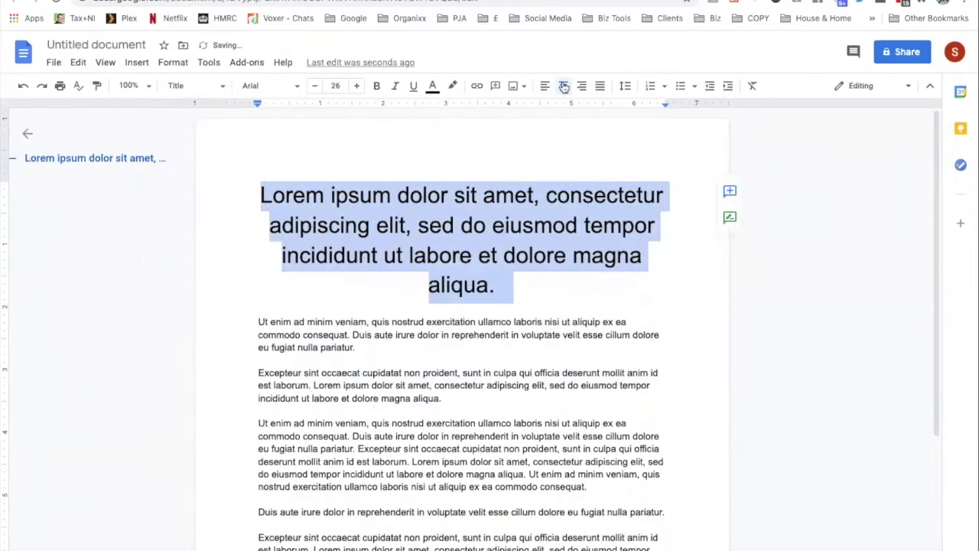
click(403, 322)
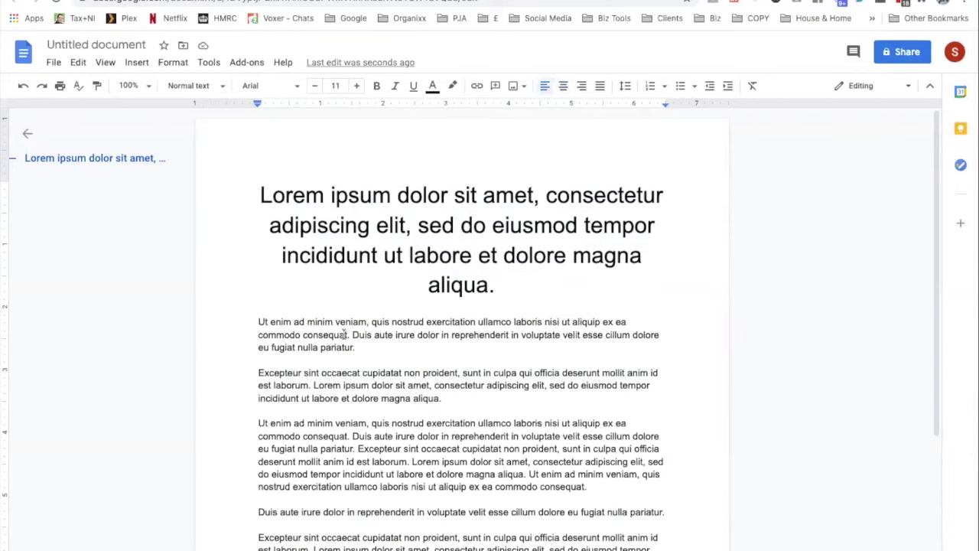
Make the paragraph below the title a centred Subtitle
drag(359, 348, 237, 322)
click(191, 85)
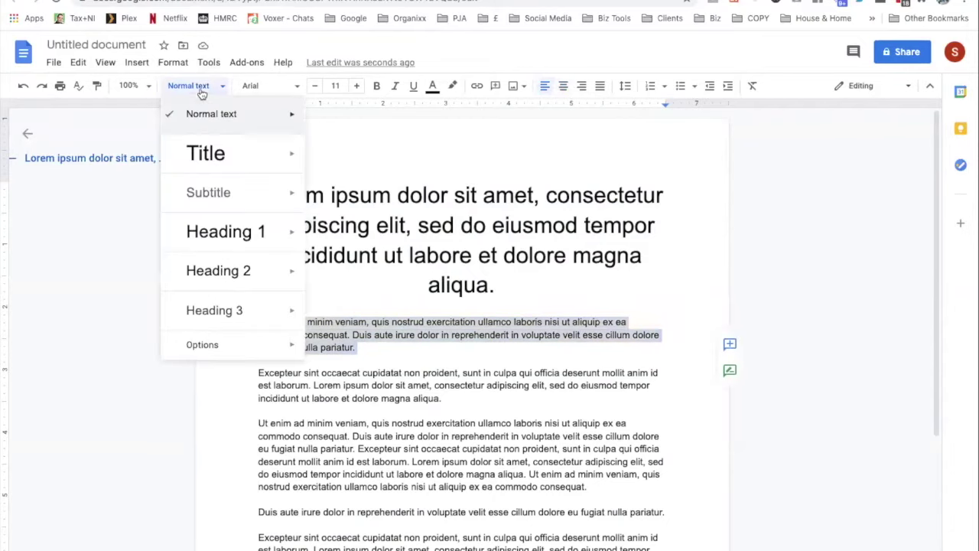
click(214, 203)
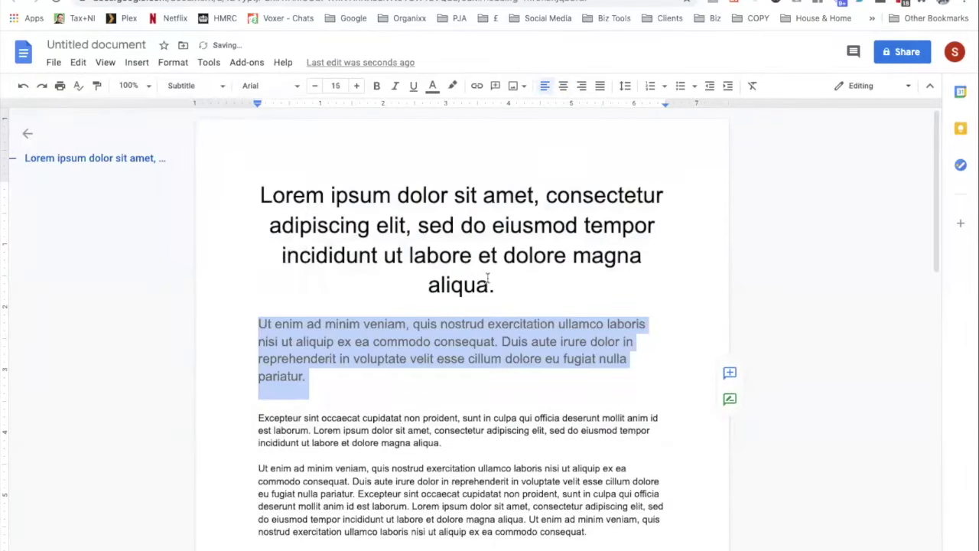
click(563, 85)
Shorten the title by deleting 'incididunt … aliqua.' so it ends at 'tempor.'
click(506, 284)
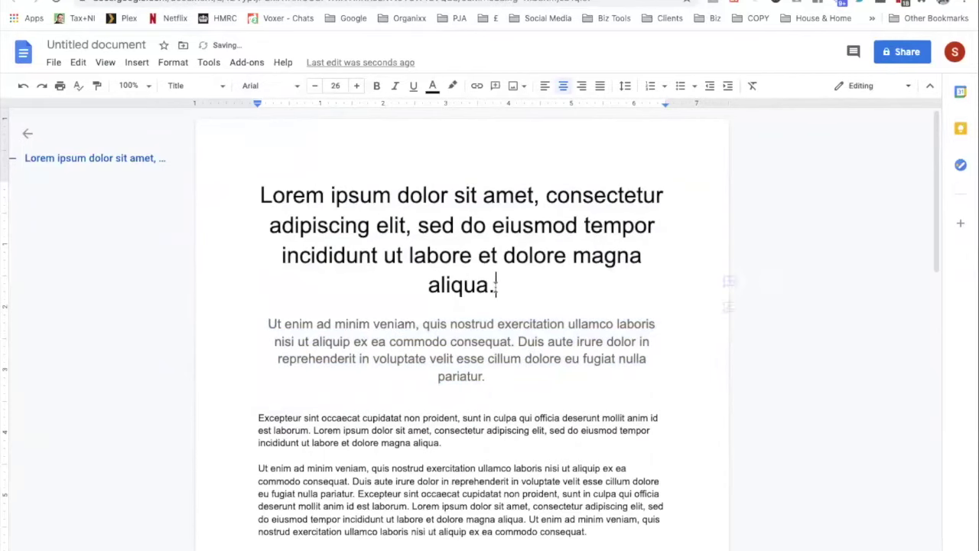
drag(496, 285, 264, 253)
key(BackSpace)
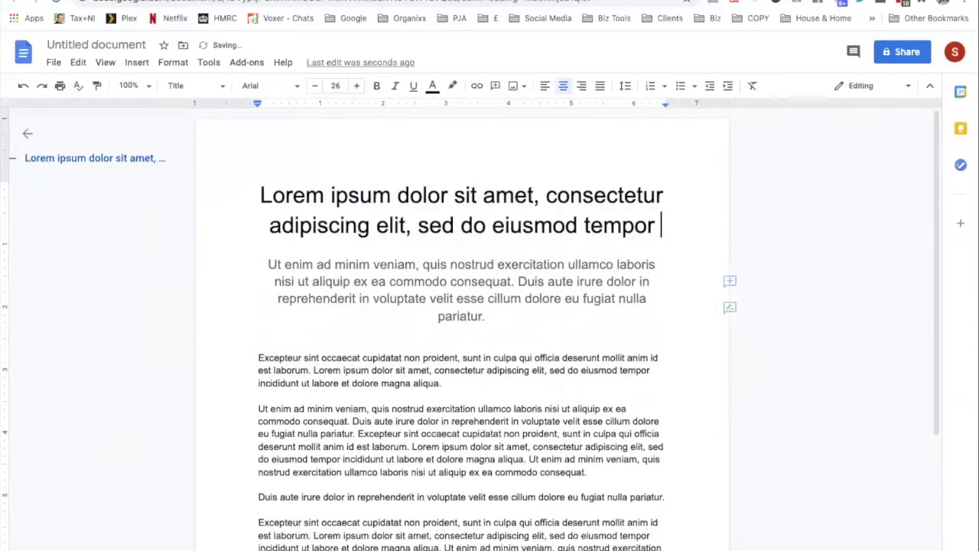
text(.)
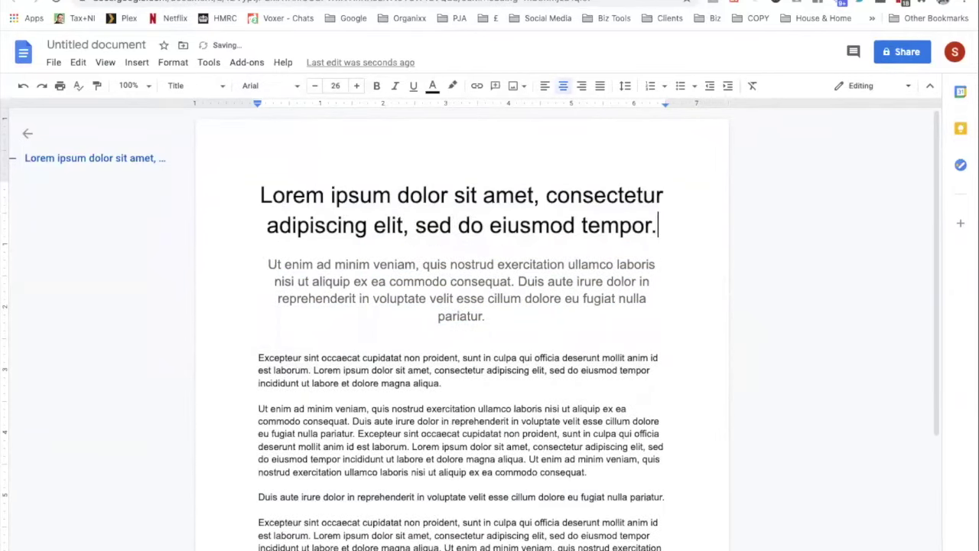
scroll(350, 378, down, 4)
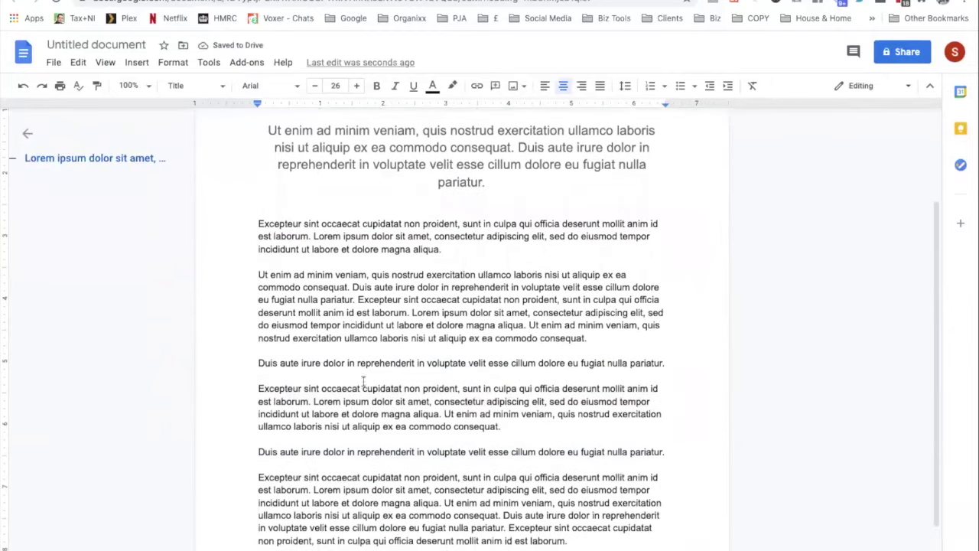
Make the first one-line 'Duis aute irure dolor' paragraph a Heading 1
drag(683, 362, 211, 376)
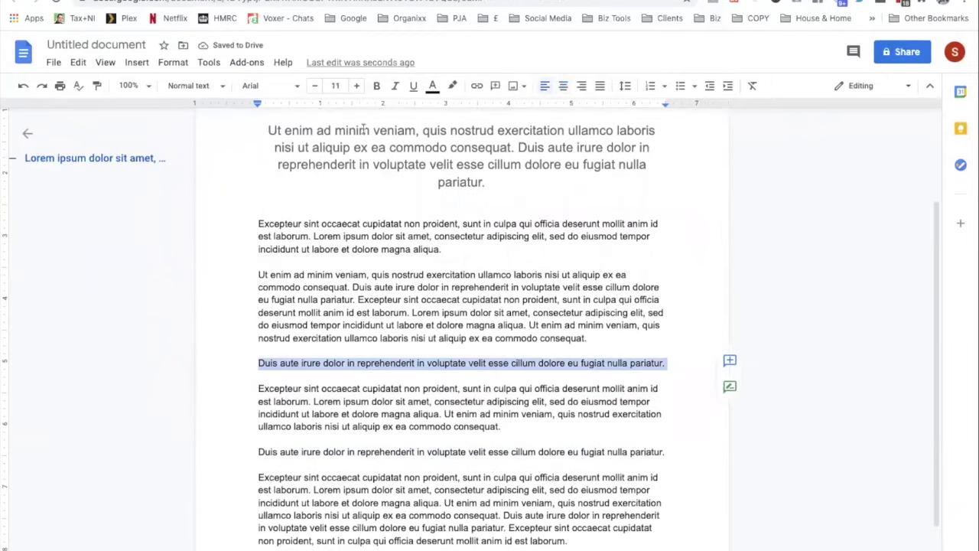
click(212, 85)
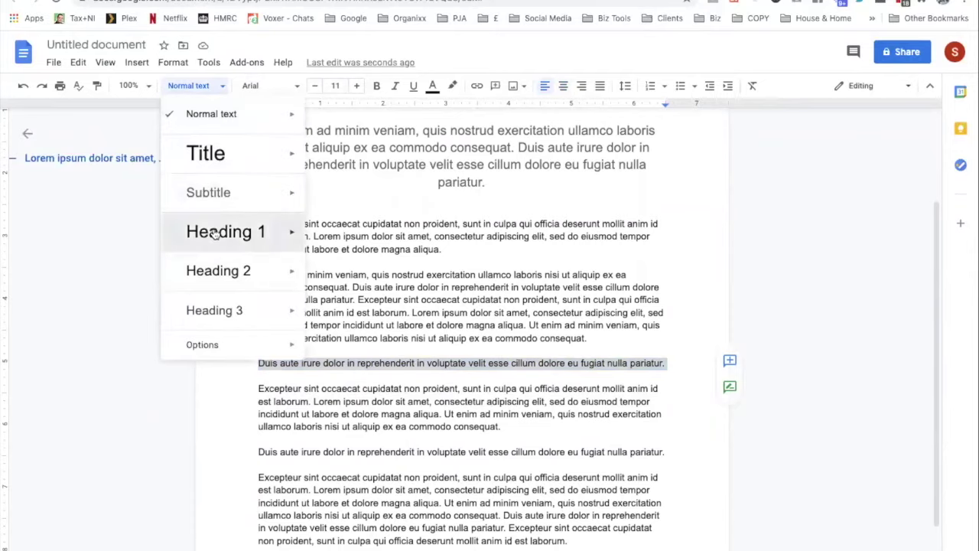
click(221, 229)
scroll(379, 390, down, 8)
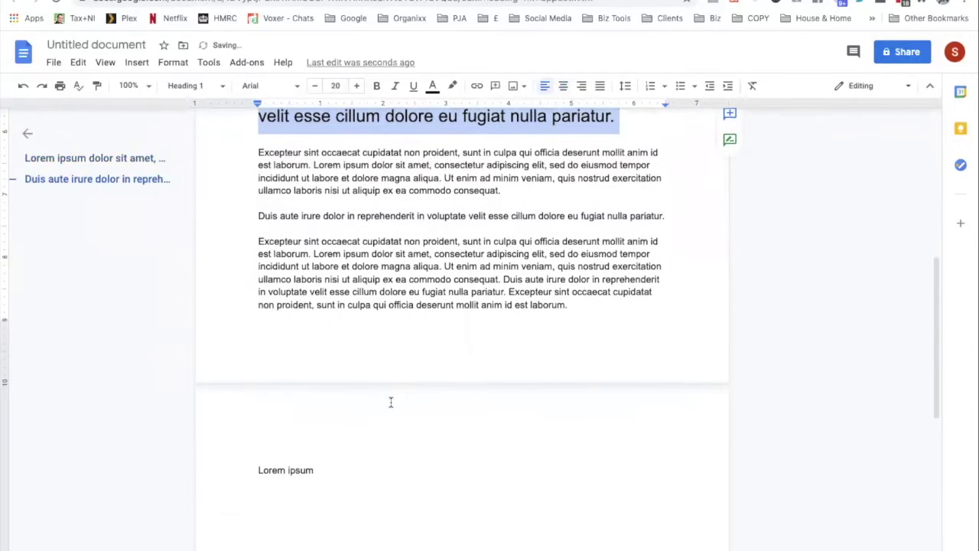
Make the second one-line 'Duis aute irure dolor' paragraph a Heading 1 too
click(668, 215)
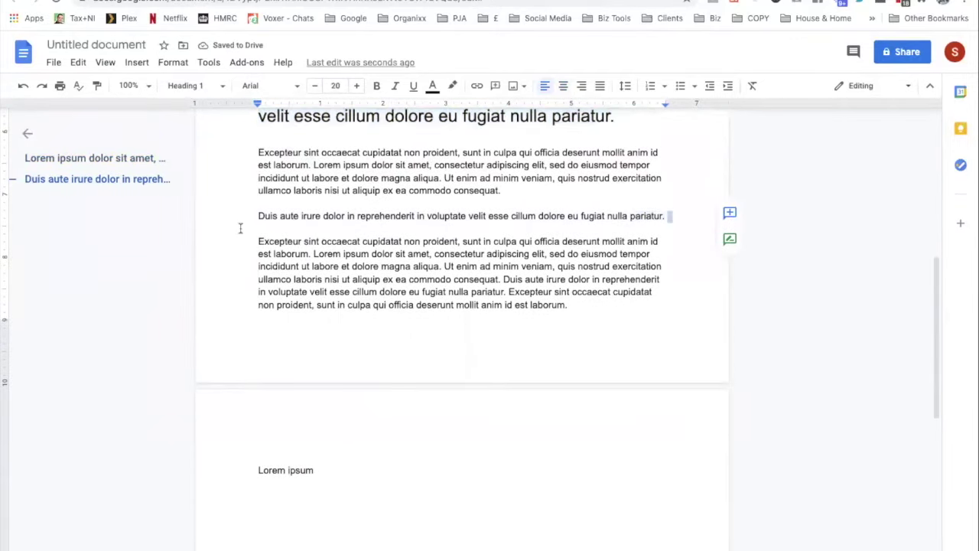
shift+click(239, 224)
click(217, 88)
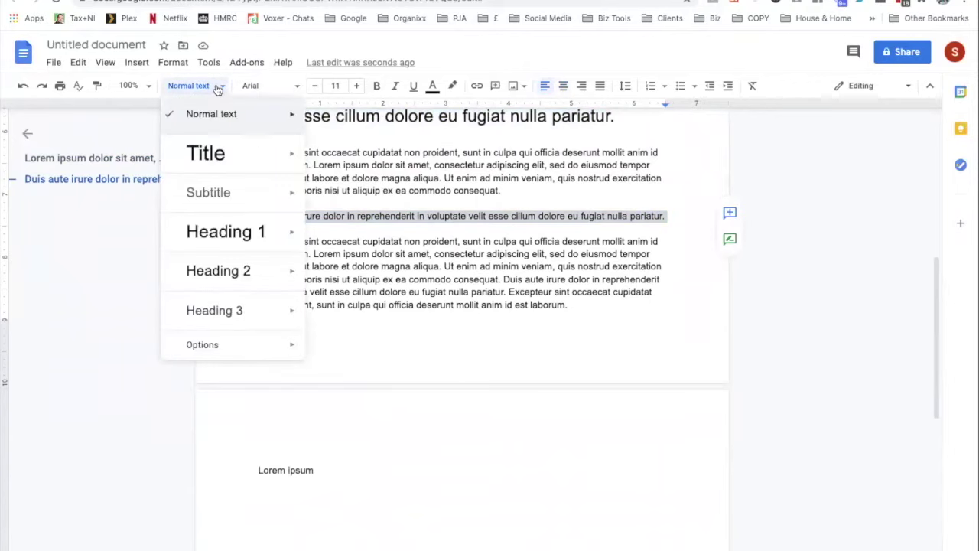
click(241, 228)
scroll(438, 380, down, 2)
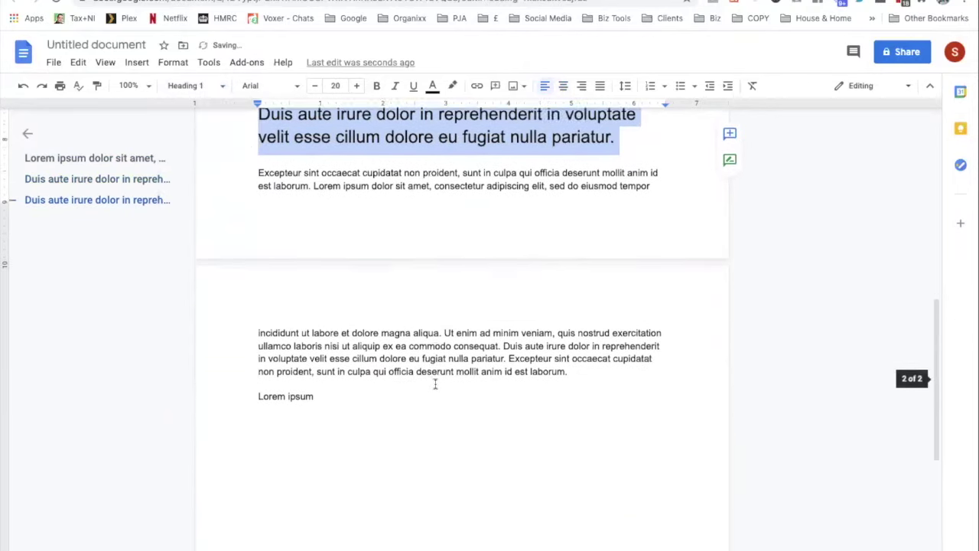
scroll(520, 368, up, 10)
click(599, 357)
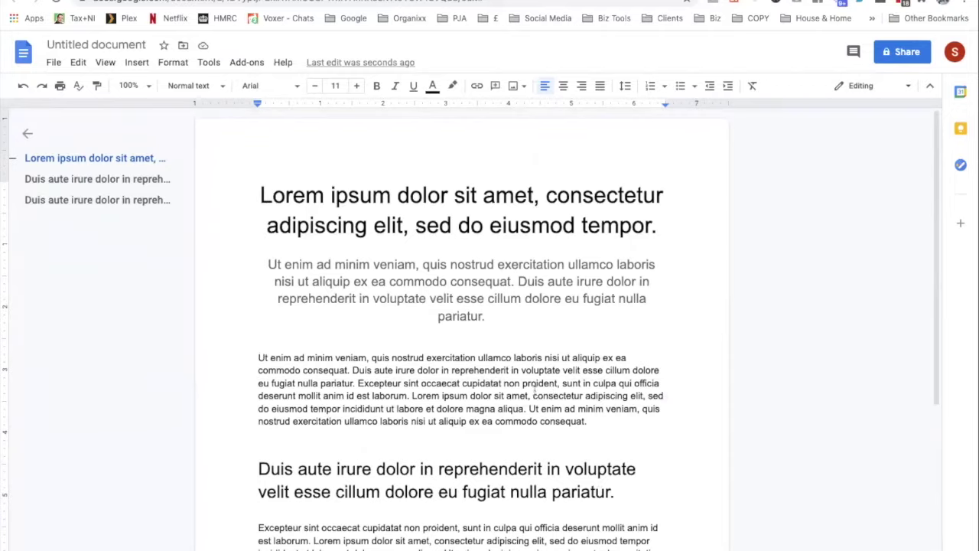
scroll(535, 397, down, 2)
scroll(535, 398, up, 2)
scroll(535, 399, down, 4)
scroll(567, 395, up, 4)
Rename the document to 'My Landing Page'
click(102, 45)
triple_click(128, 44)
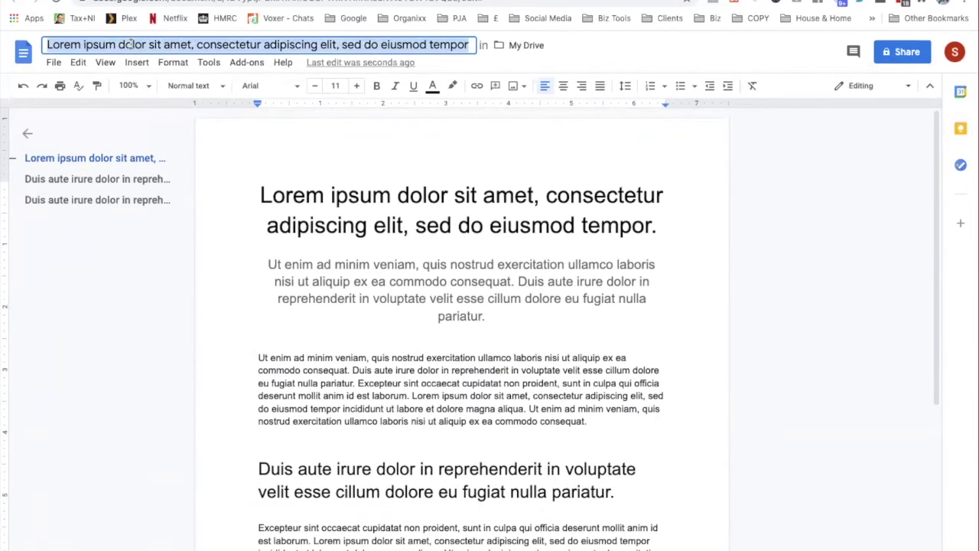
text(My La)
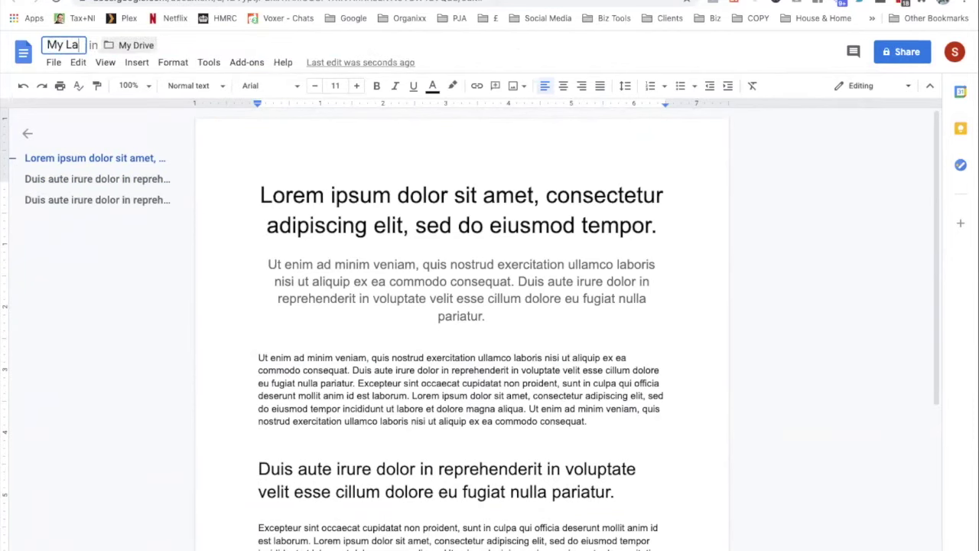
text(nding Page)
key(Return)
Share the document as Viewer for anyone with the link and copy the link
click(53, 65)
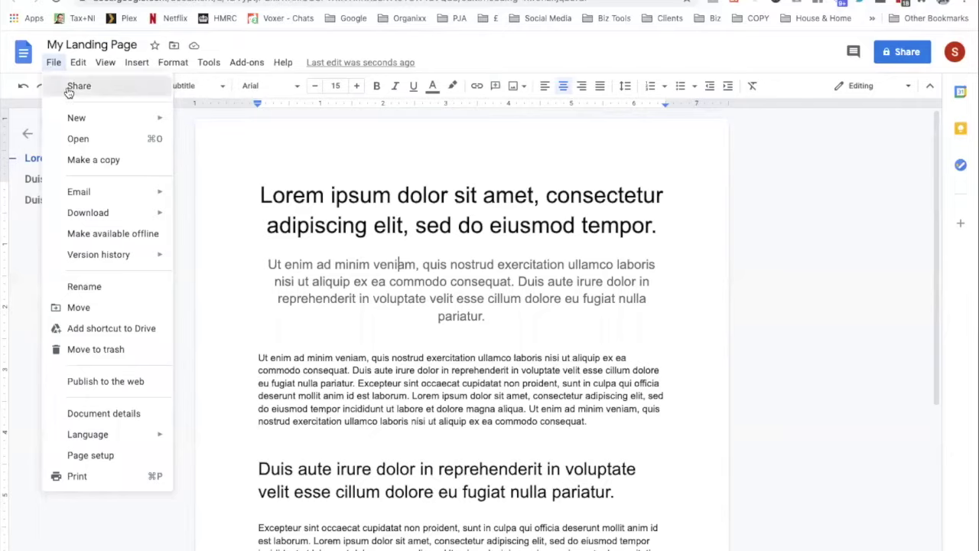
click(68, 90)
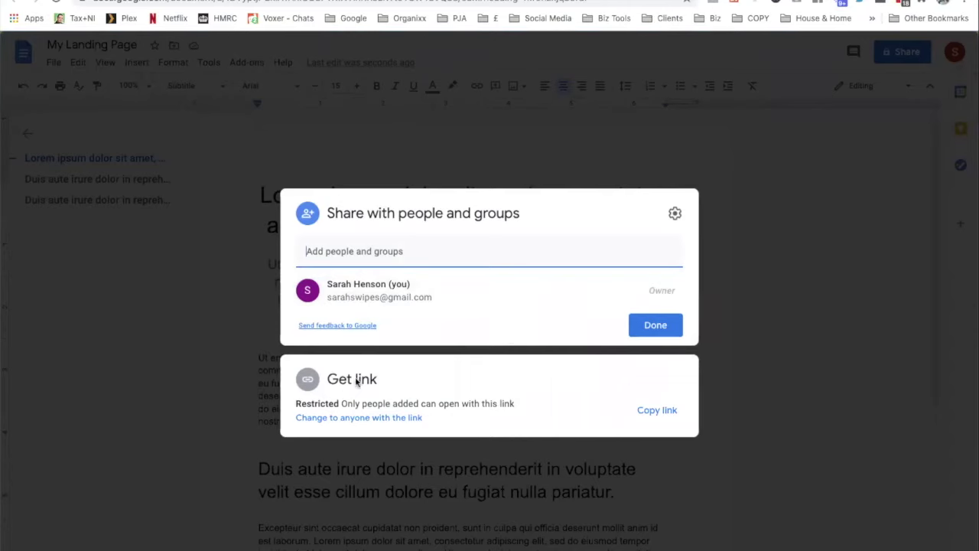
click(393, 419)
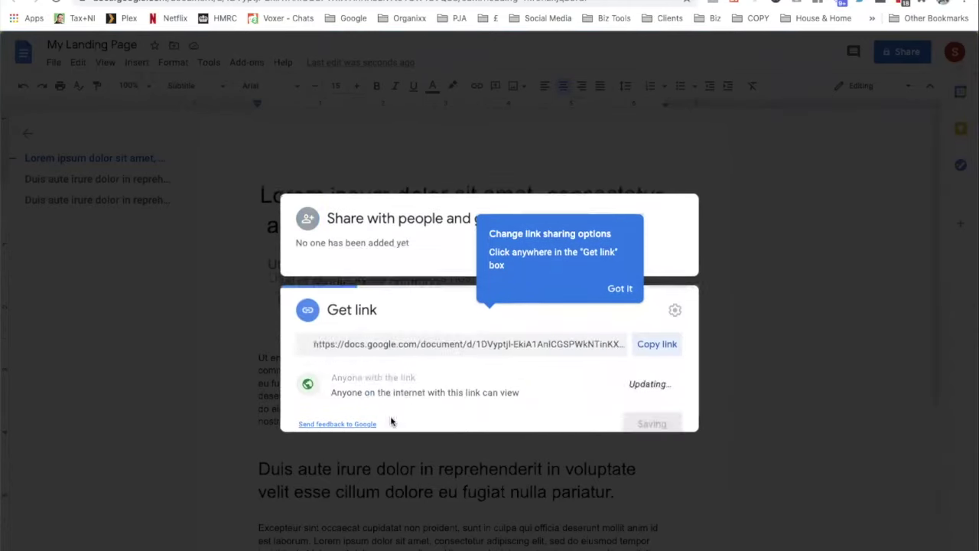
click(426, 366)
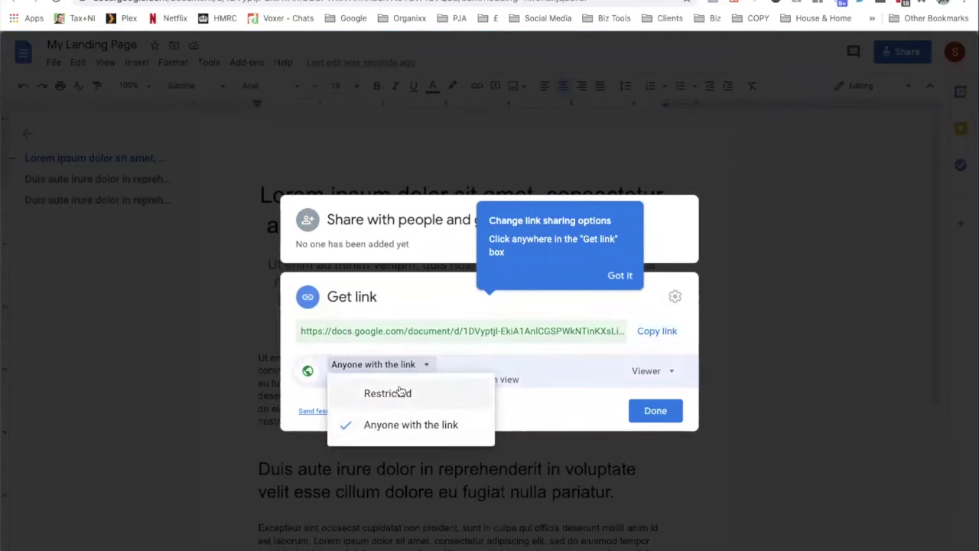
click(416, 425)
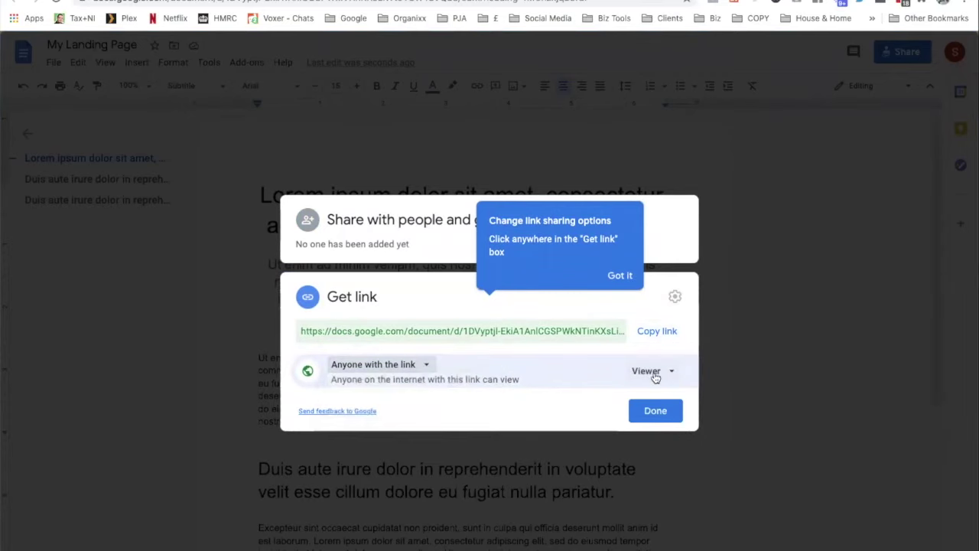
click(656, 411)
click(309, 417)
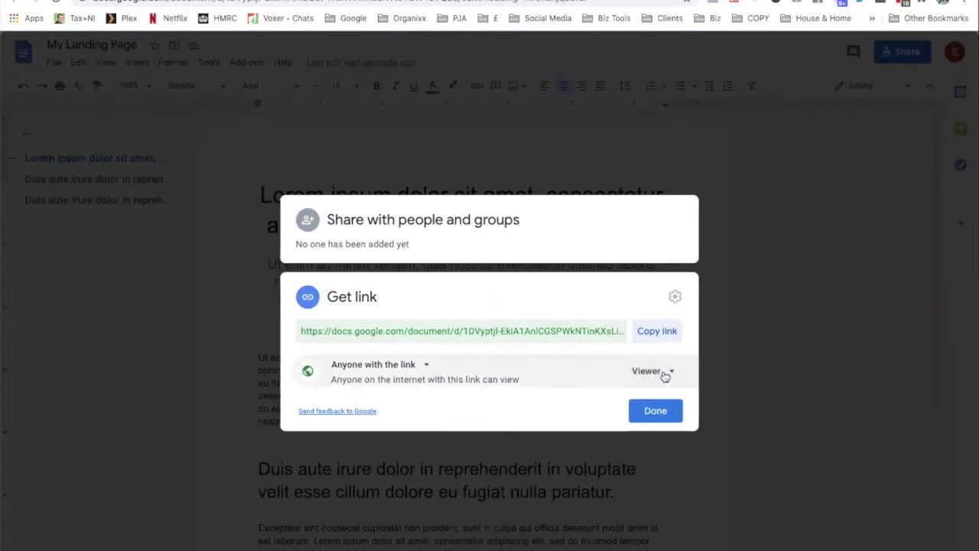
click(659, 371)
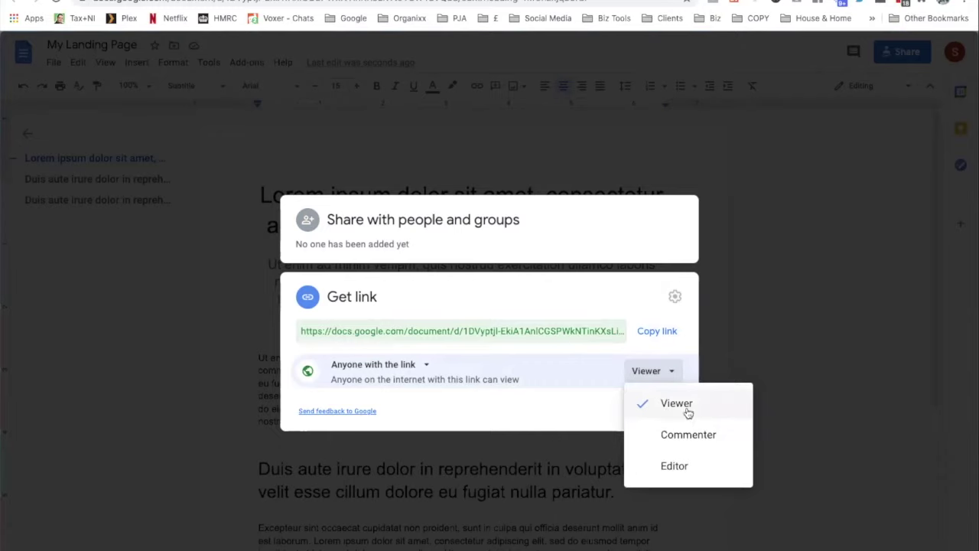
click(662, 403)
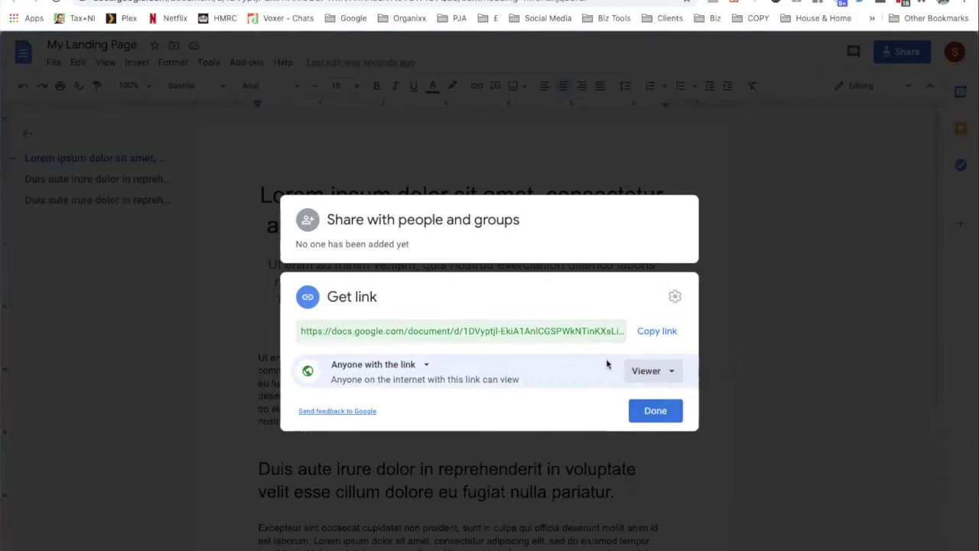
click(671, 337)
click(656, 411)
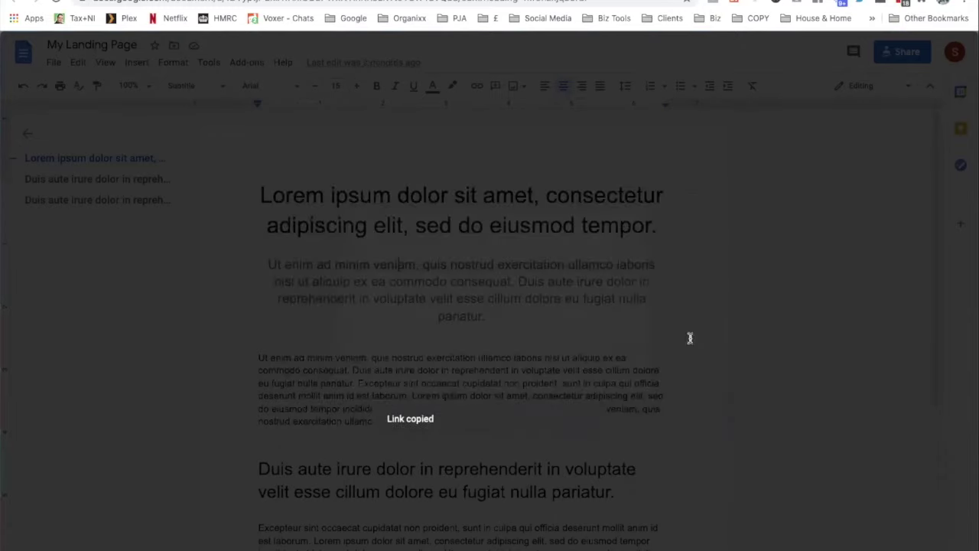
Load the copied My Landing Page share link in a new Chrome tab
key(ctrl+t)
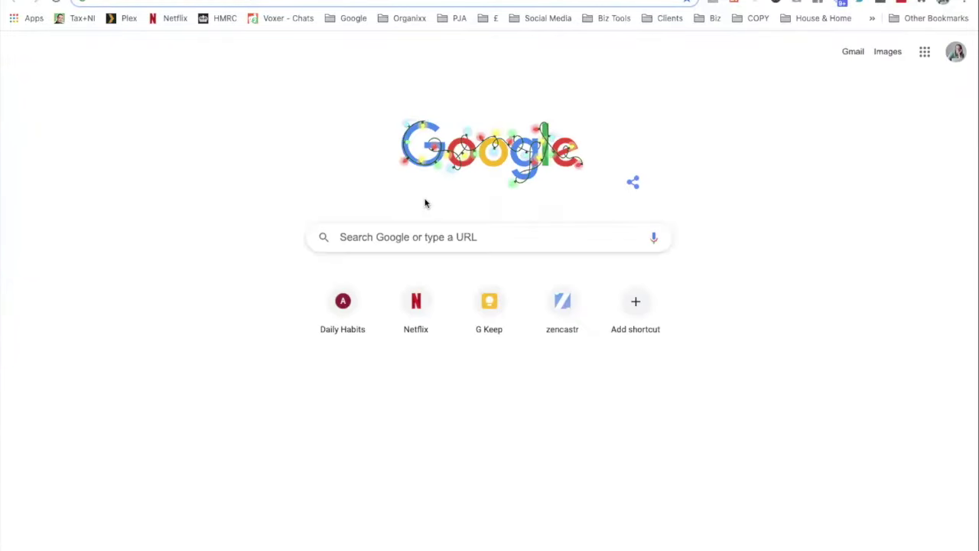
key(ctrl+v)
key(Return)
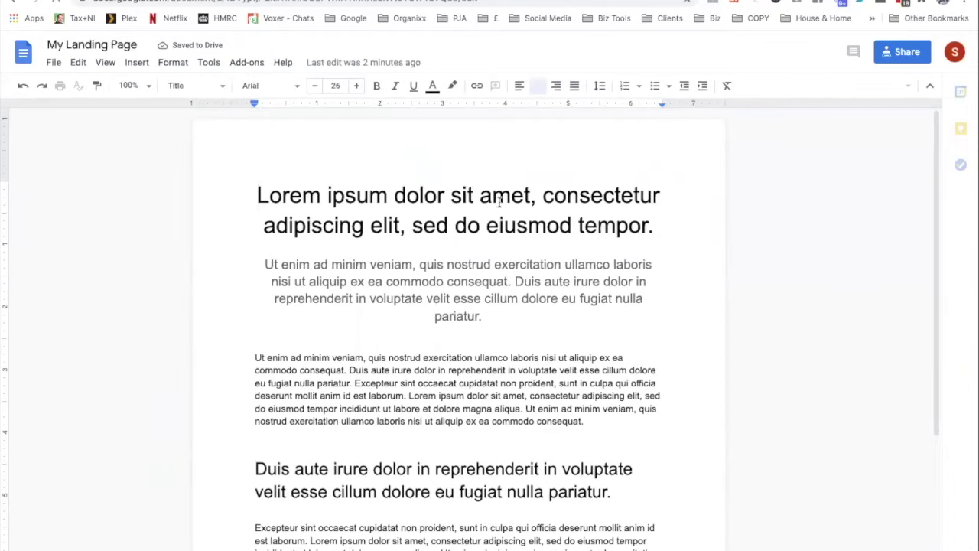
click(396, 264)
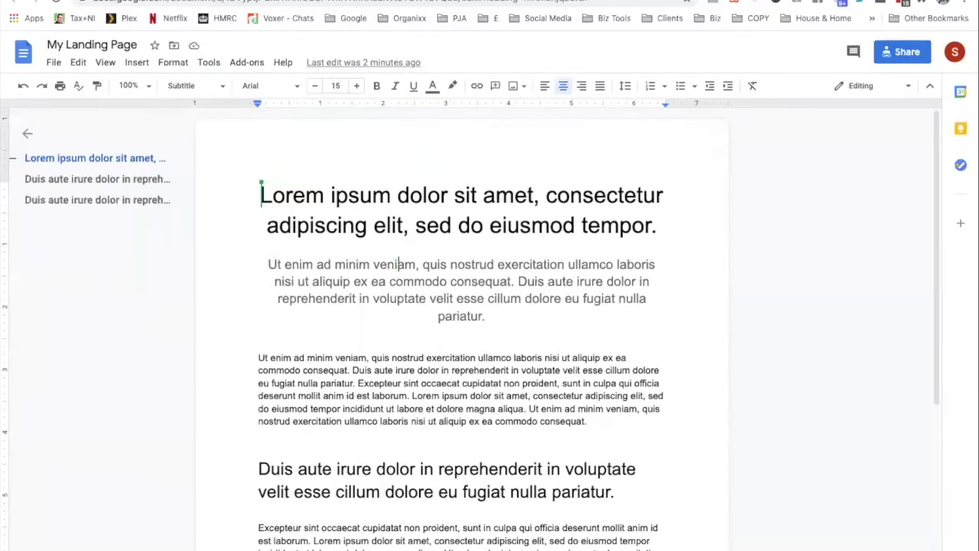
click(683, 166)
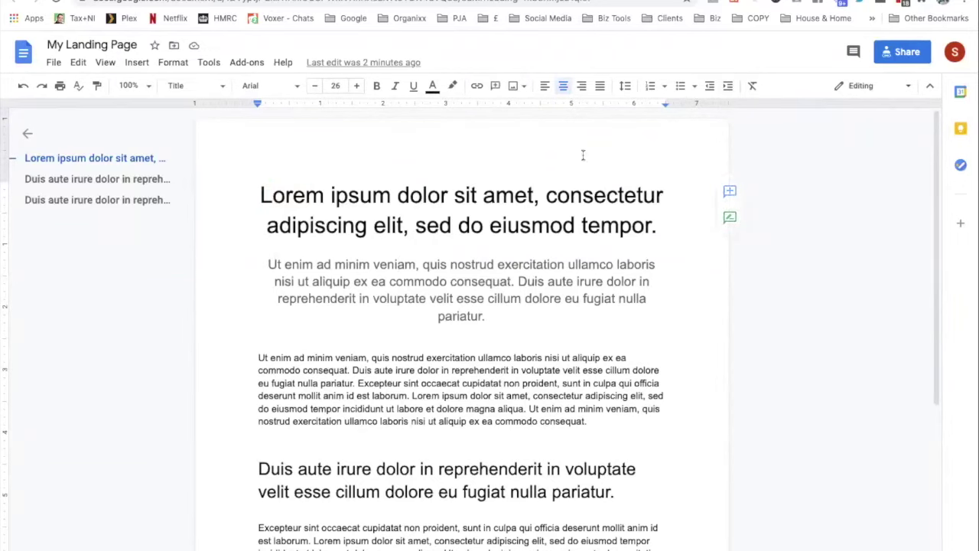
Download My Landing Page as a PDF Document (.pdf) and go back to My Drive
click(55, 65)
mouse_move(115, 212)
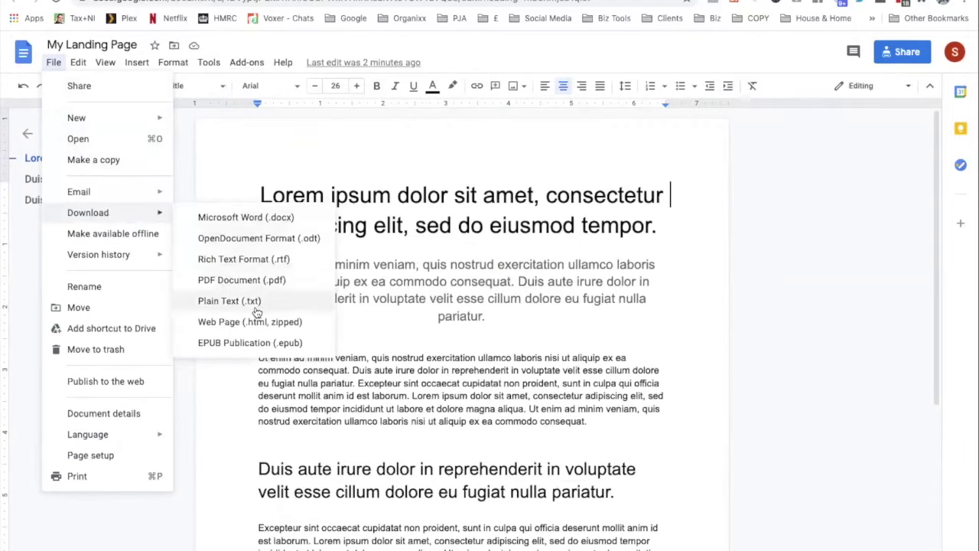
click(277, 280)
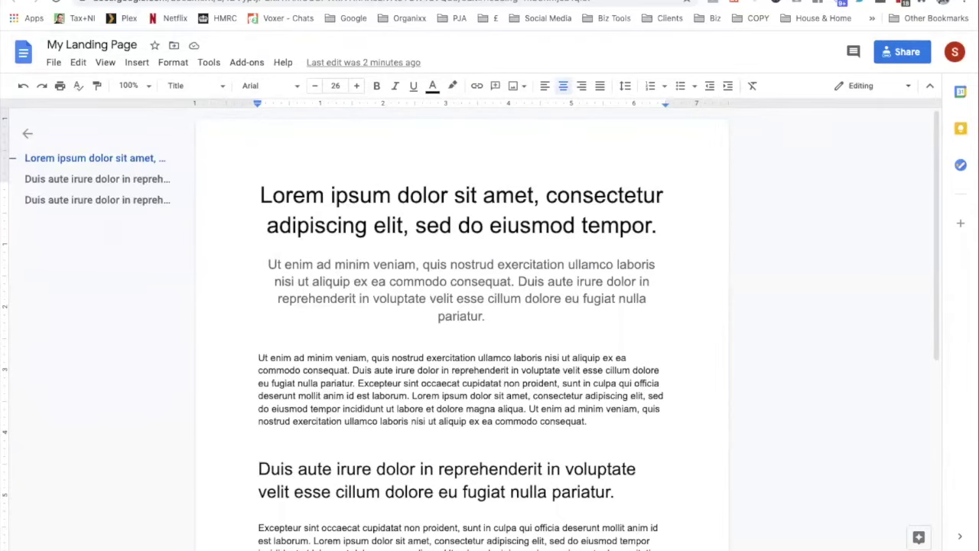
click(99, 0)
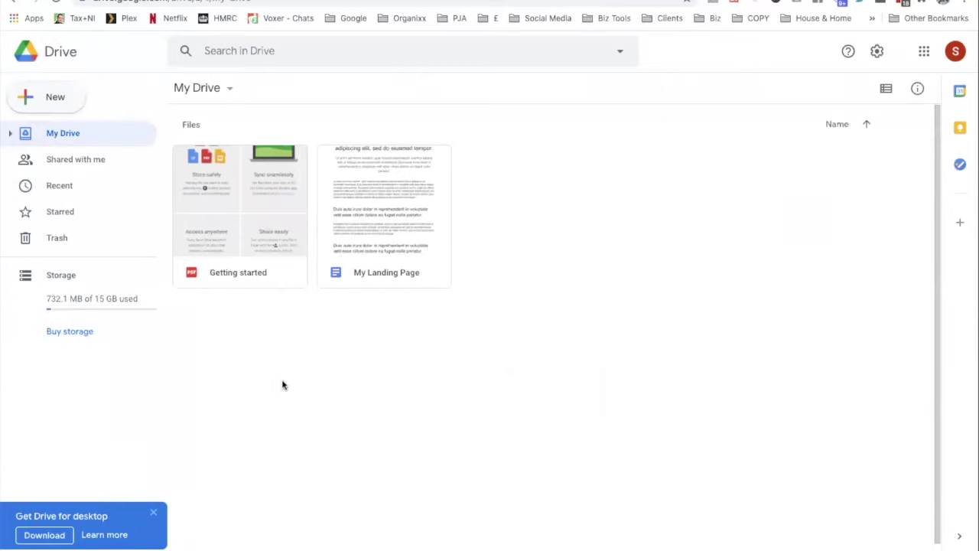
Upload My Landing Page.pdf to My Drive, share it with anyone with the link, and copy its link
drag(335, 545, 333, 369)
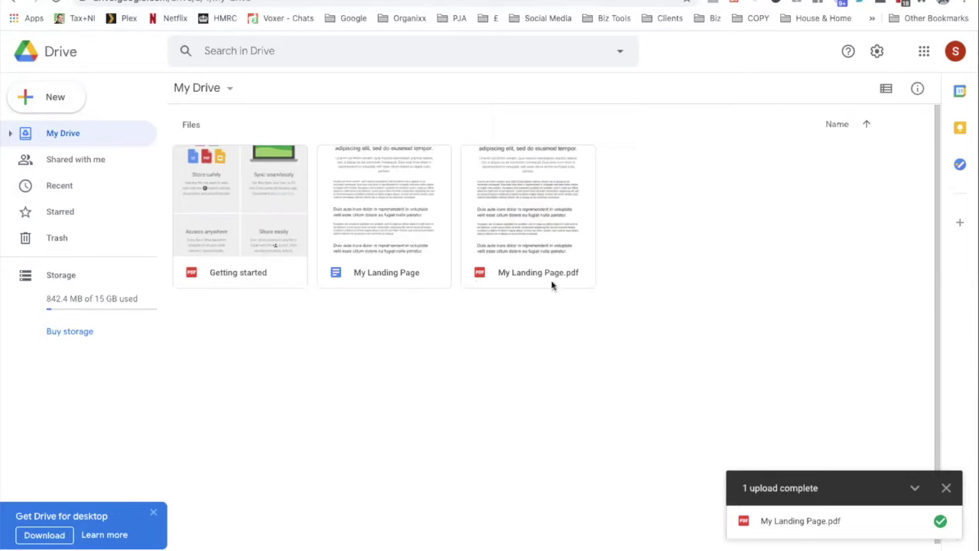
click(527, 206)
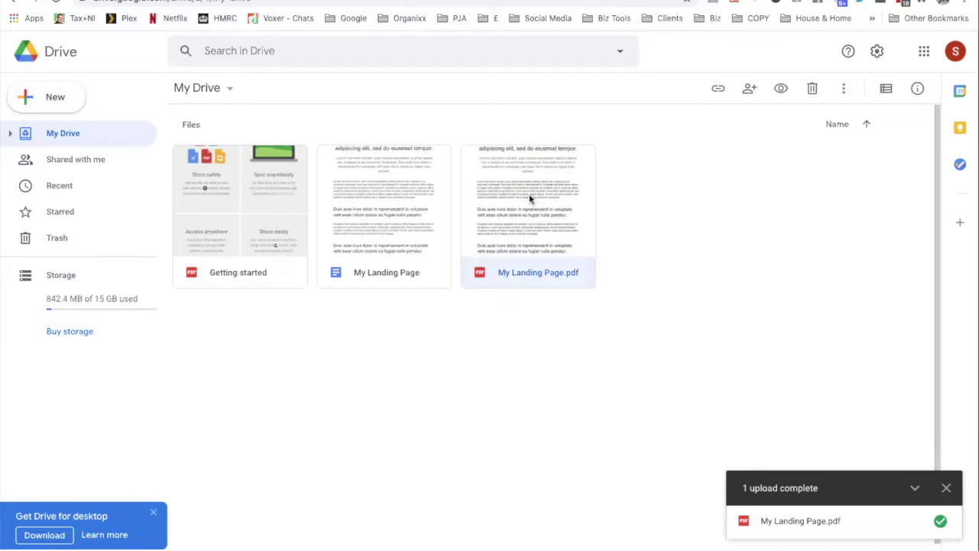
right_click(530, 200)
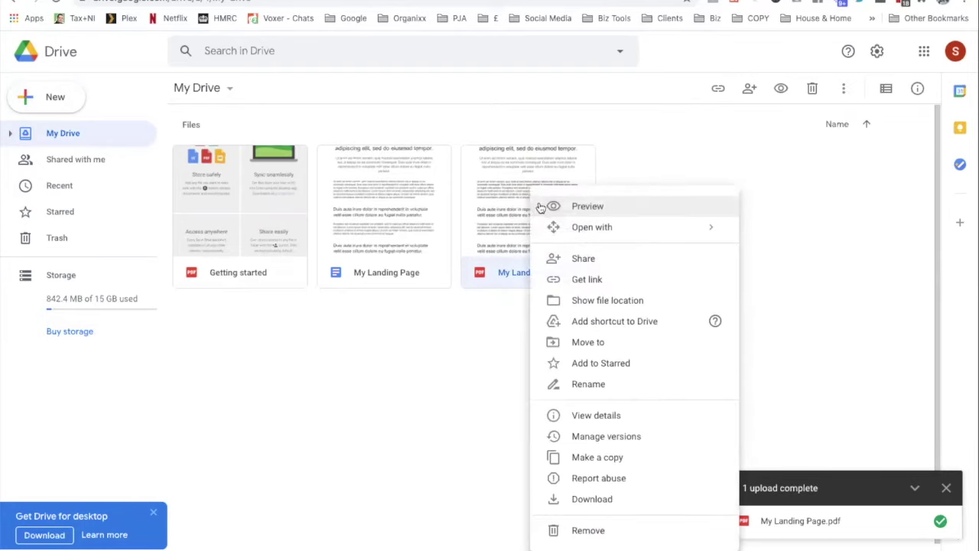
click(565, 260)
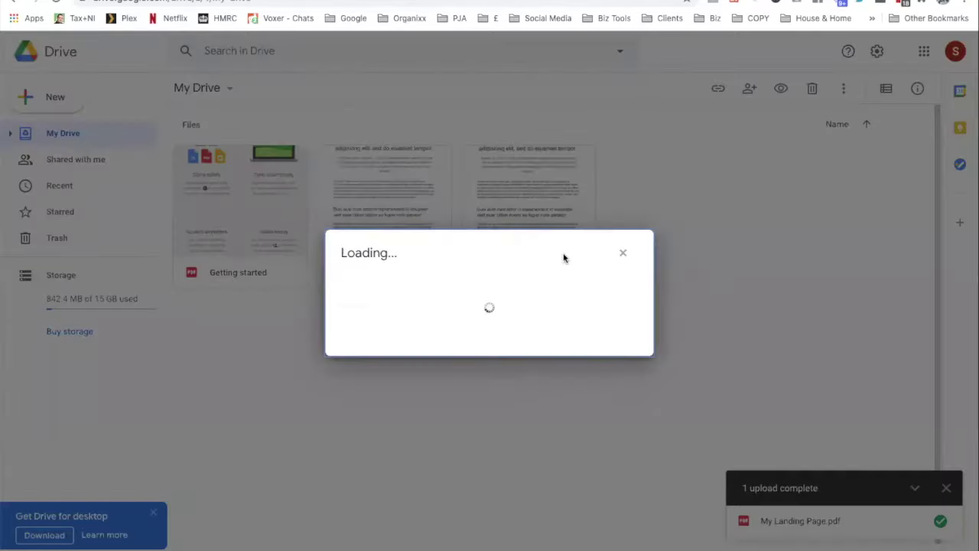
click(406, 400)
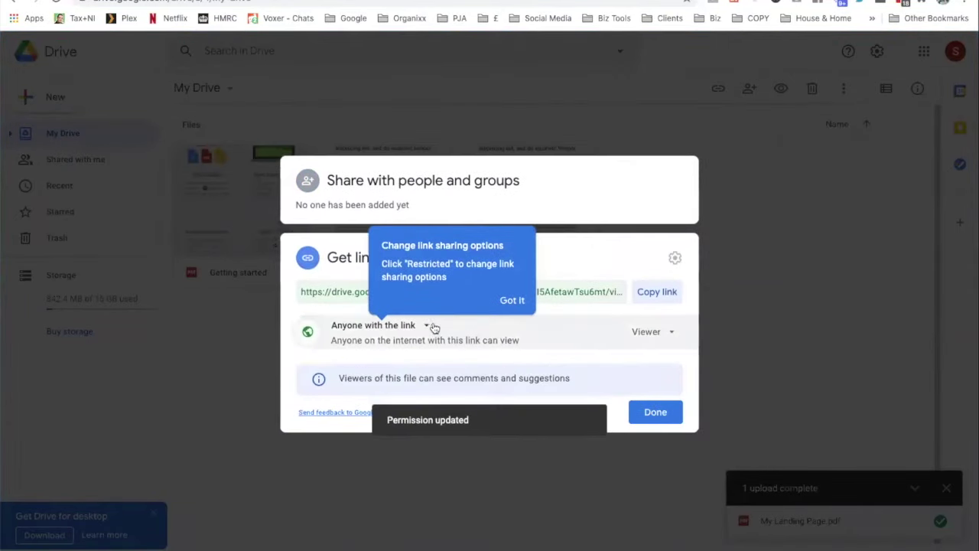
click(427, 325)
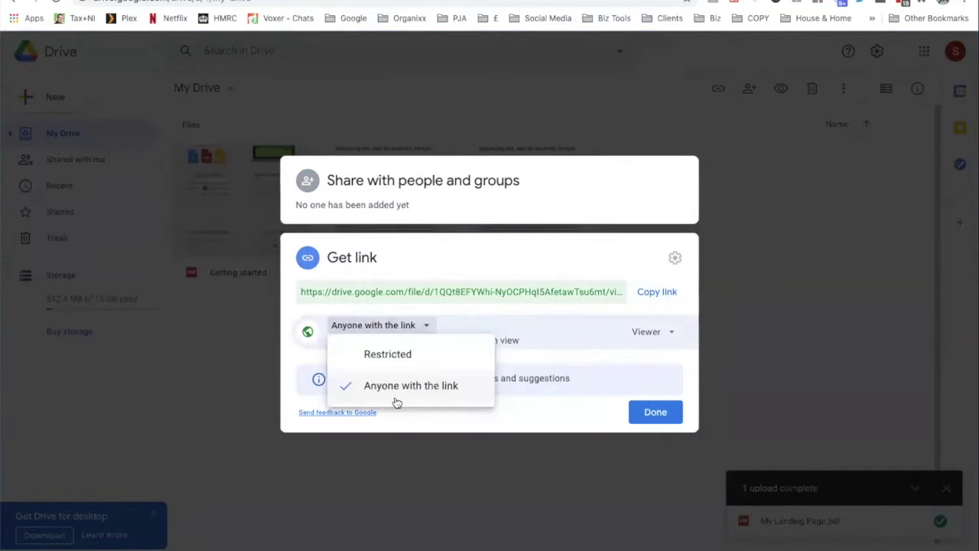
click(647, 292)
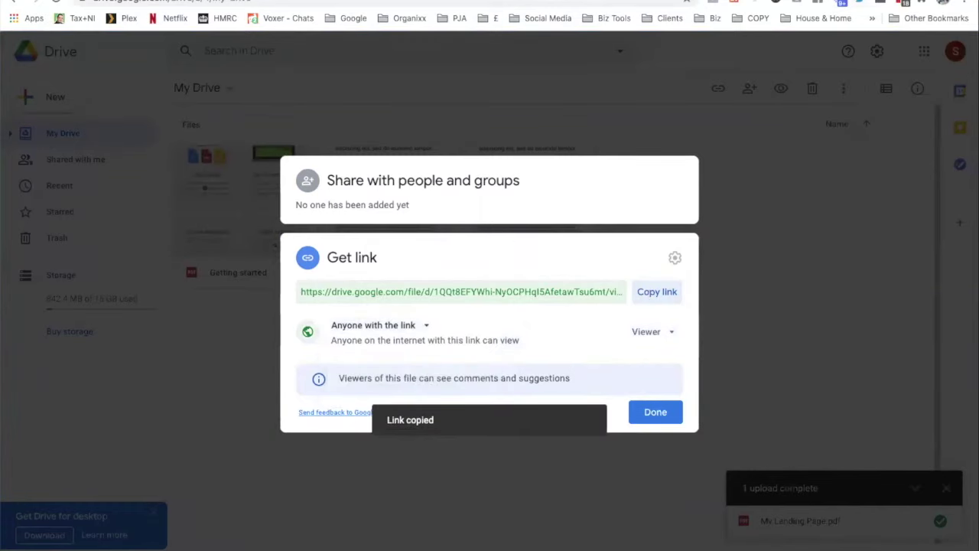
click(656, 412)
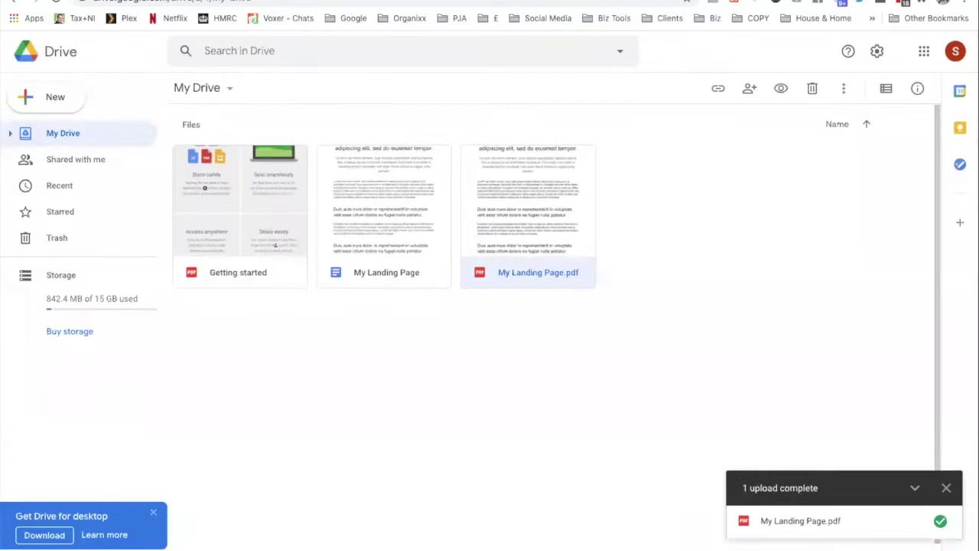
key(Return)
Load the copied PDF share link and scroll through My Landing Page.pdf in the viewer
key(ctrl+v)
key(Return)
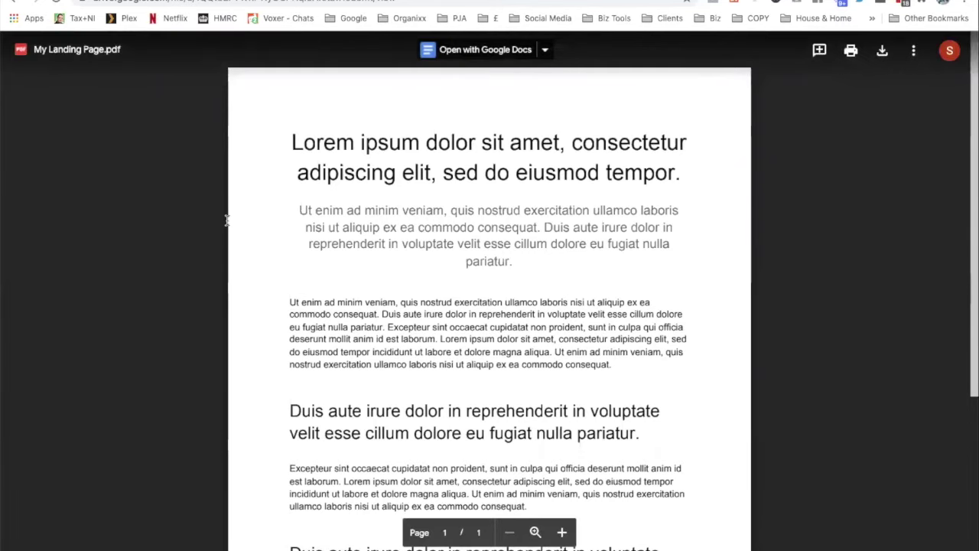
scroll(697, 219, down, 5)
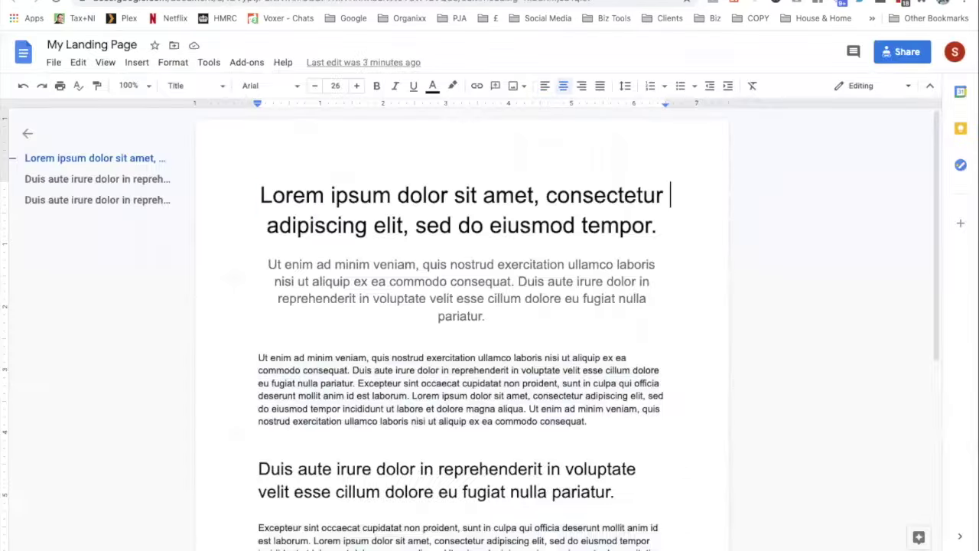
scroll(501, 301, down, 5)
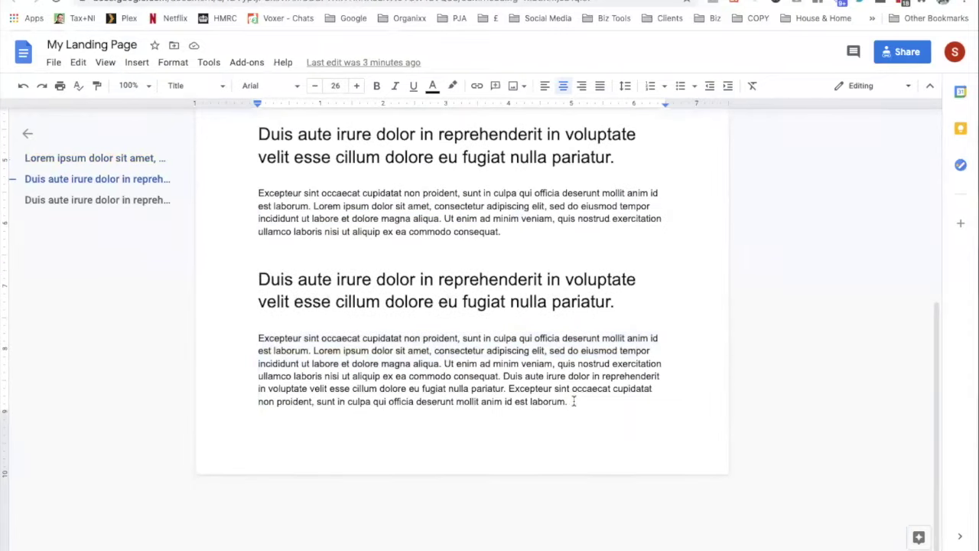
Link the phrase 'deserunt mollit anim id est laborum.' to the author's website
drag(570, 403, 438, 409)
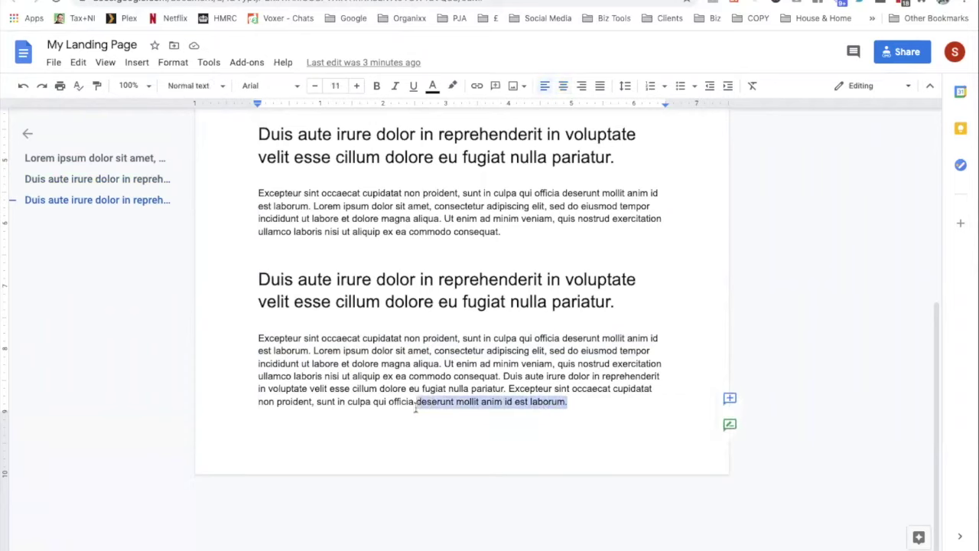
click(477, 86)
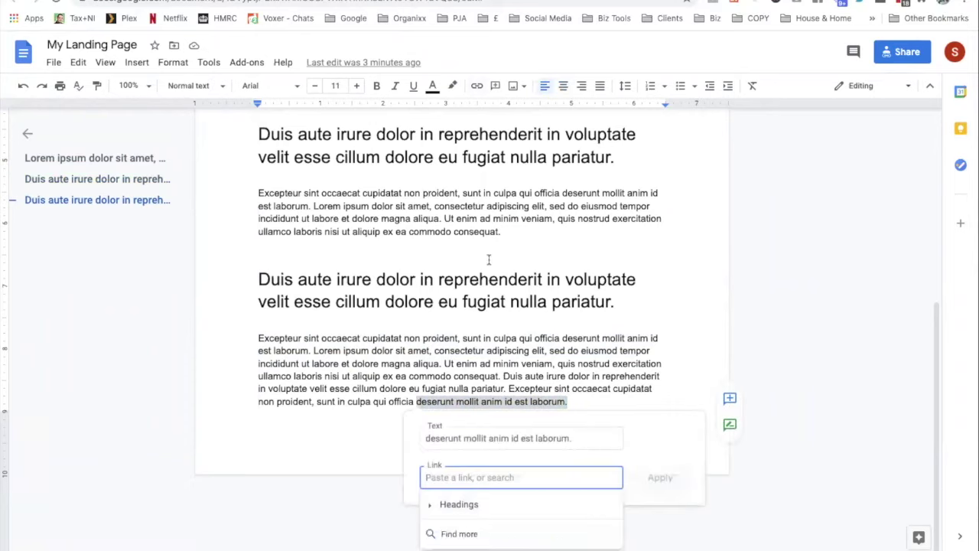
text(sara)
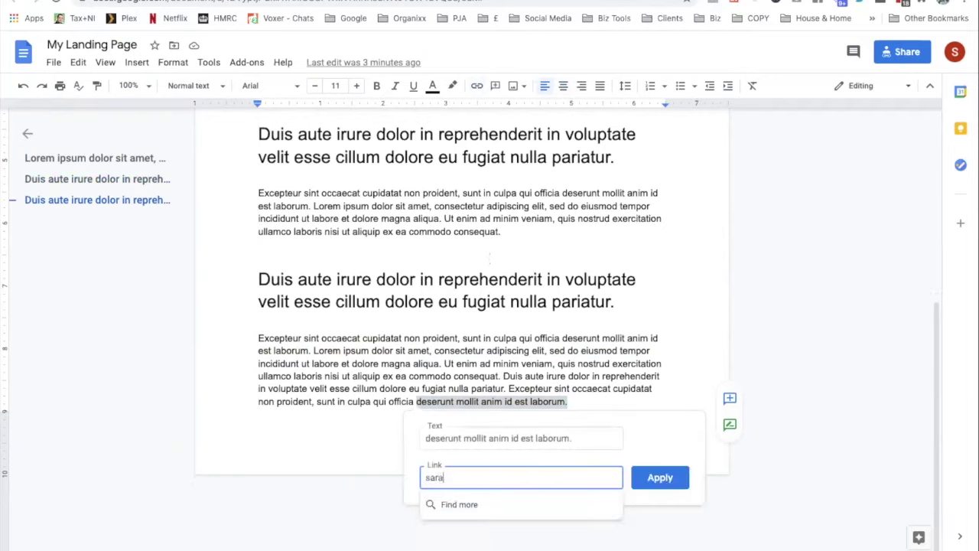
text(hhenson.co.uk)
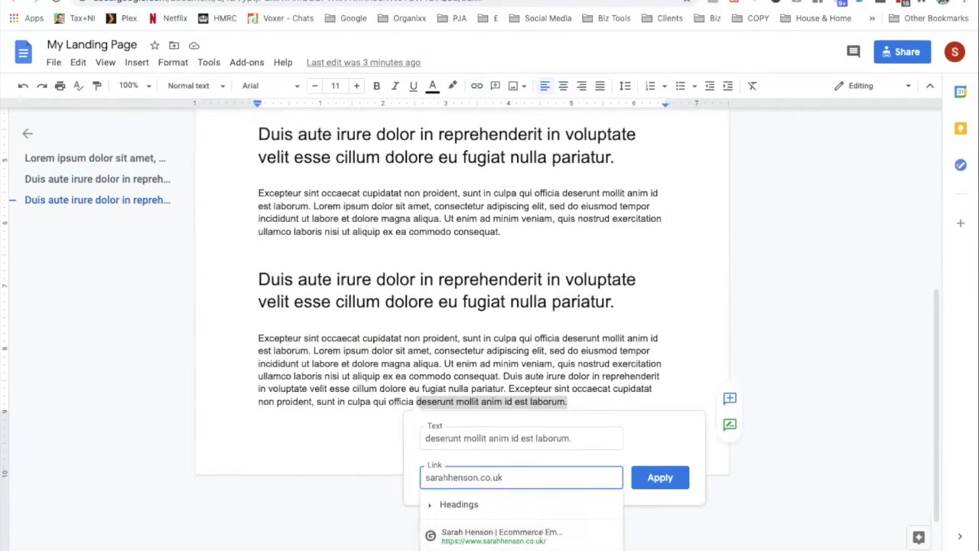
click(511, 537)
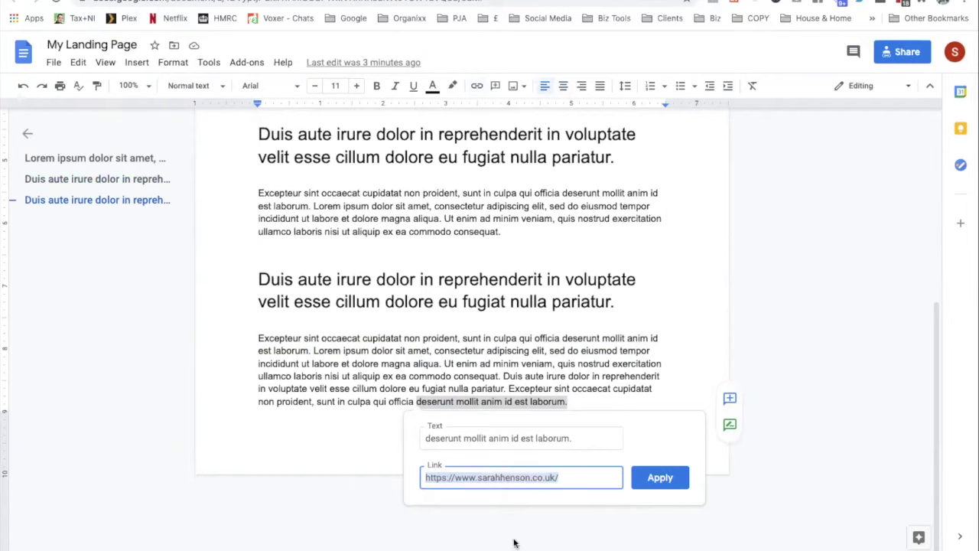
click(651, 486)
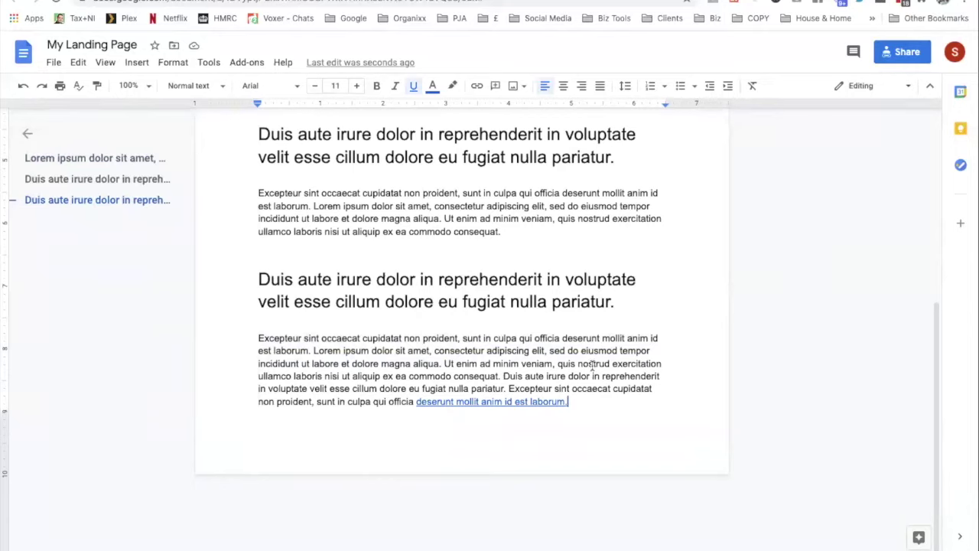
Change the closing link's address to a mailto: link with the author's e-mail address
click(495, 398)
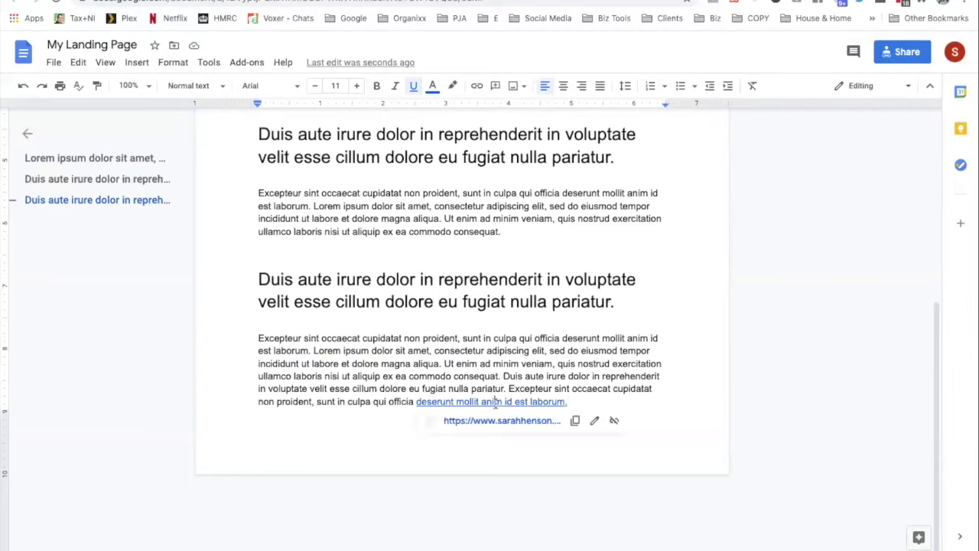
click(616, 378)
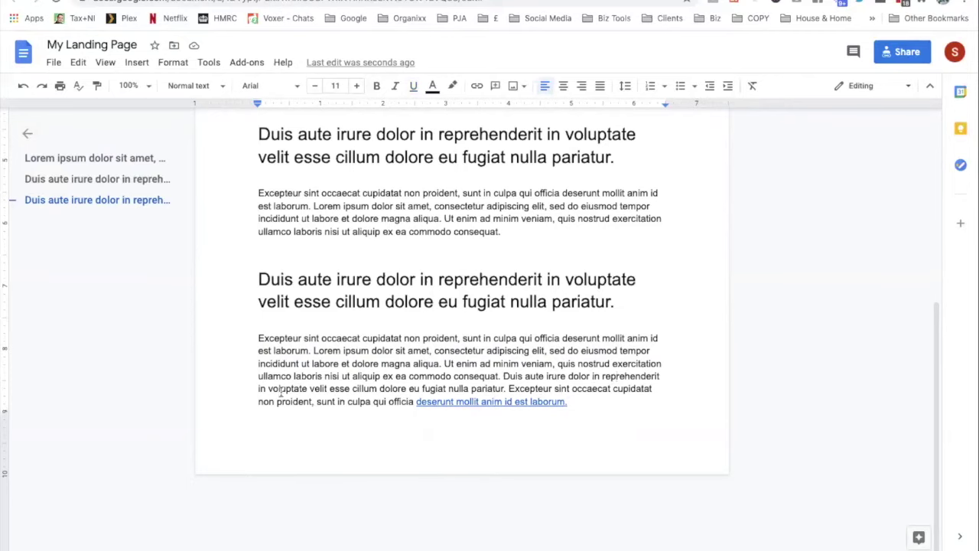
click(526, 401)
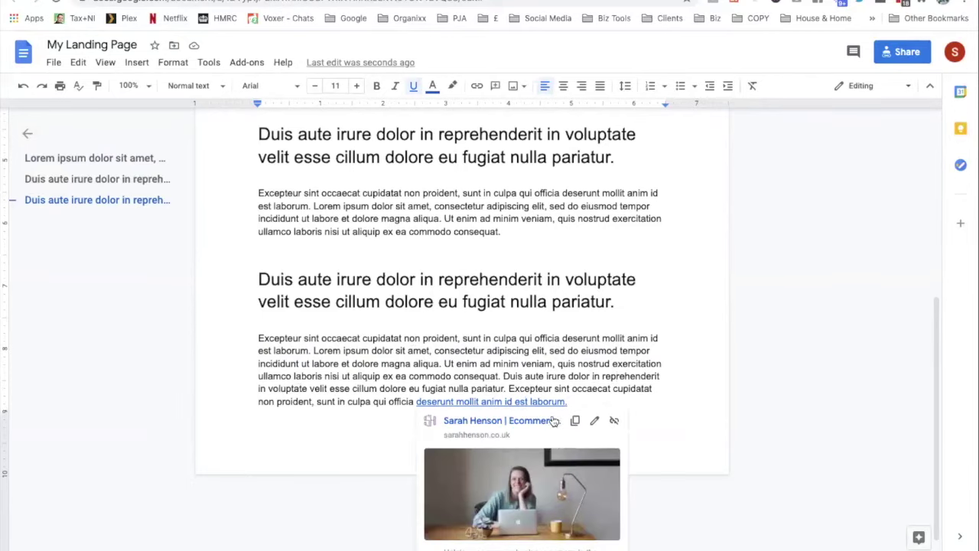
click(591, 423)
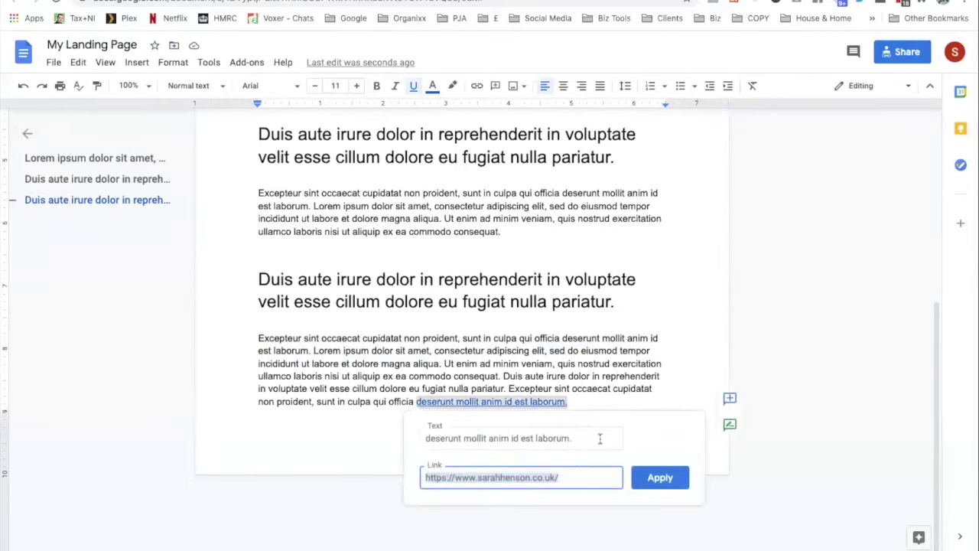
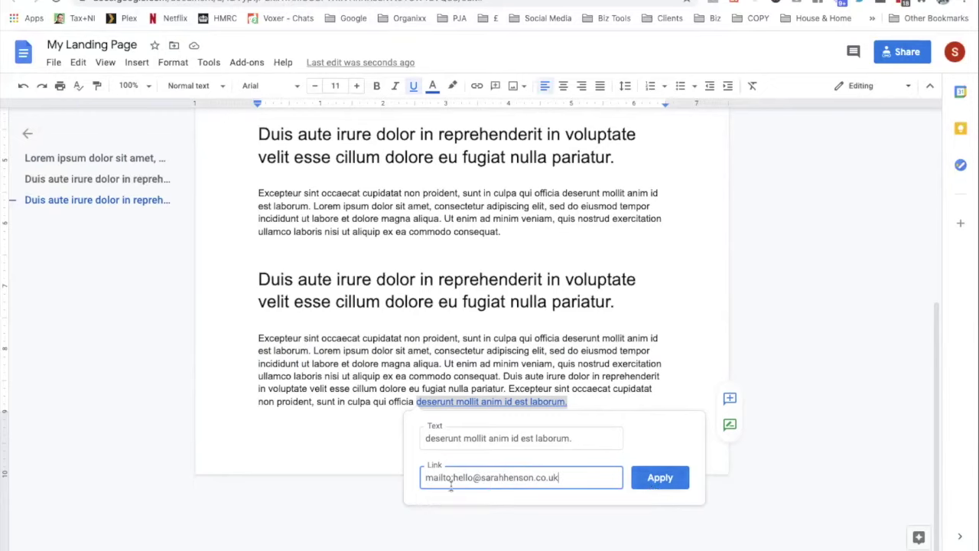
click(663, 478)
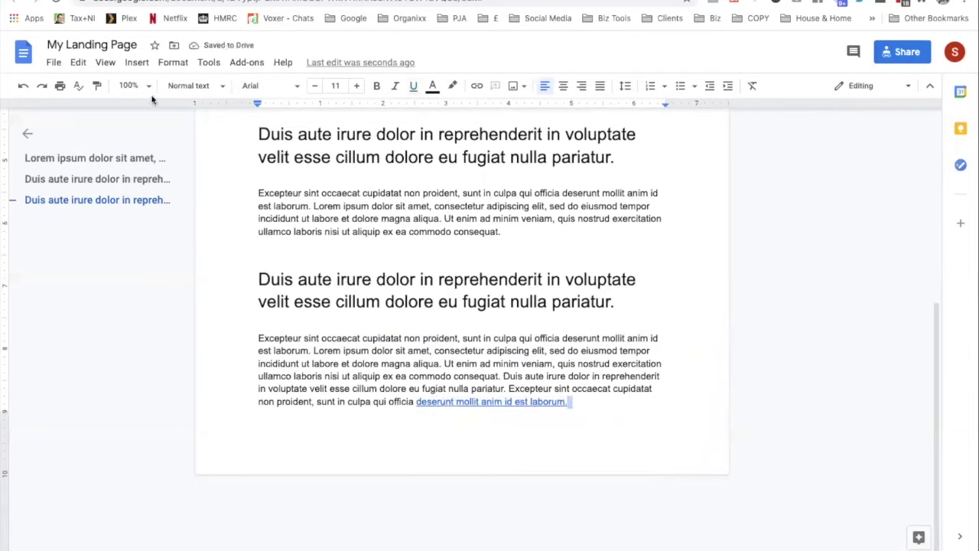
Copy My Landing Page's anyone-can-view link from File > Share and open a new tab
click(53, 65)
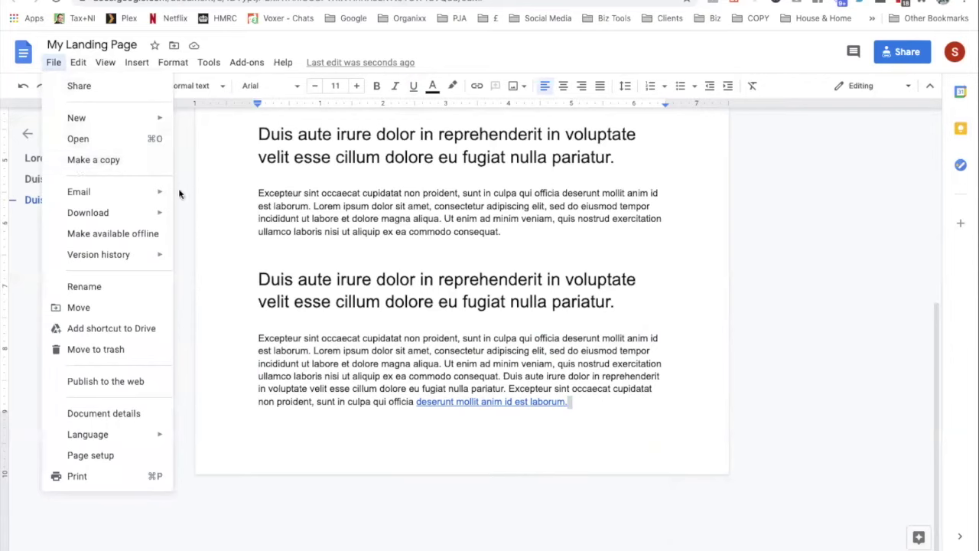
mouse_move(109, 195)
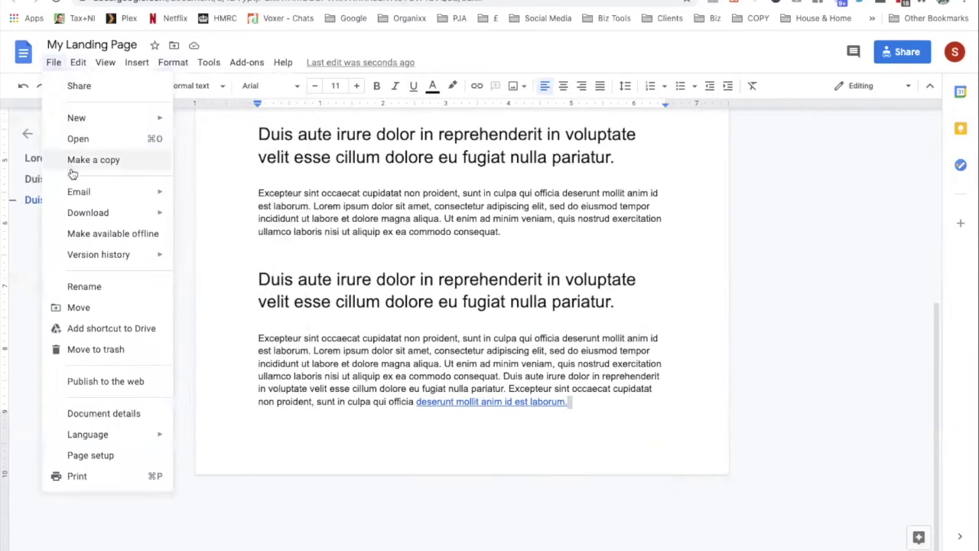
click(73, 86)
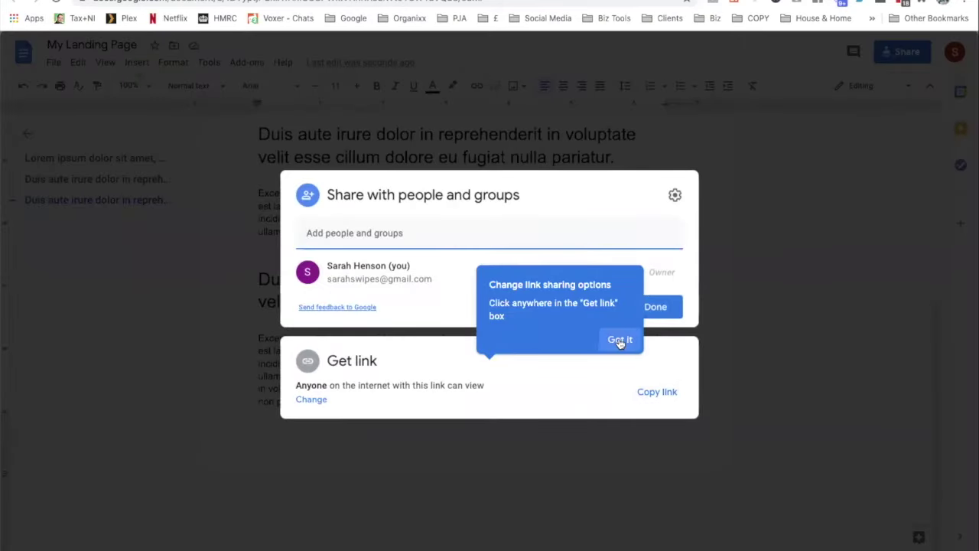
click(620, 339)
click(665, 395)
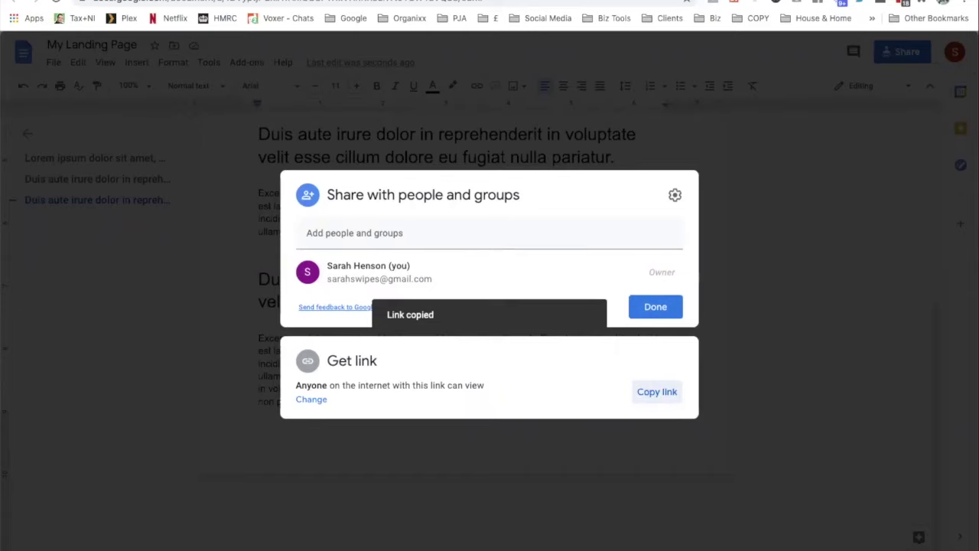
key(ctrl+t)
Load the pasted share link, then test the email link in the last paragraph
key(ctrl+v)
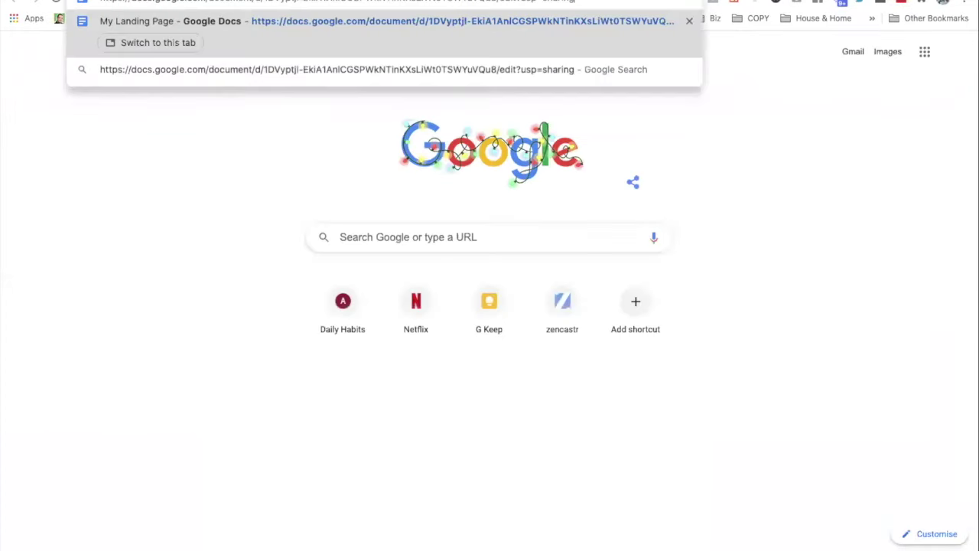
key(Return)
click(472, 474)
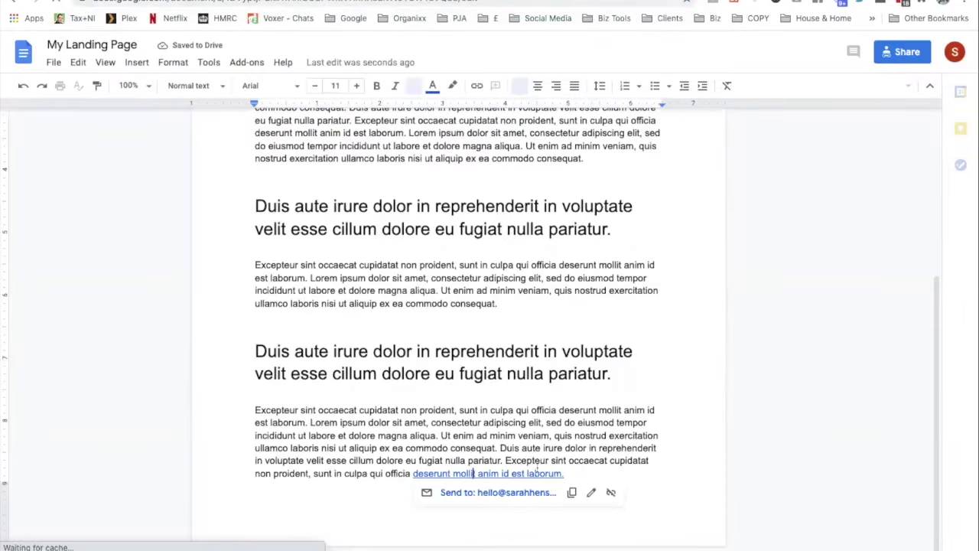
click(476, 494)
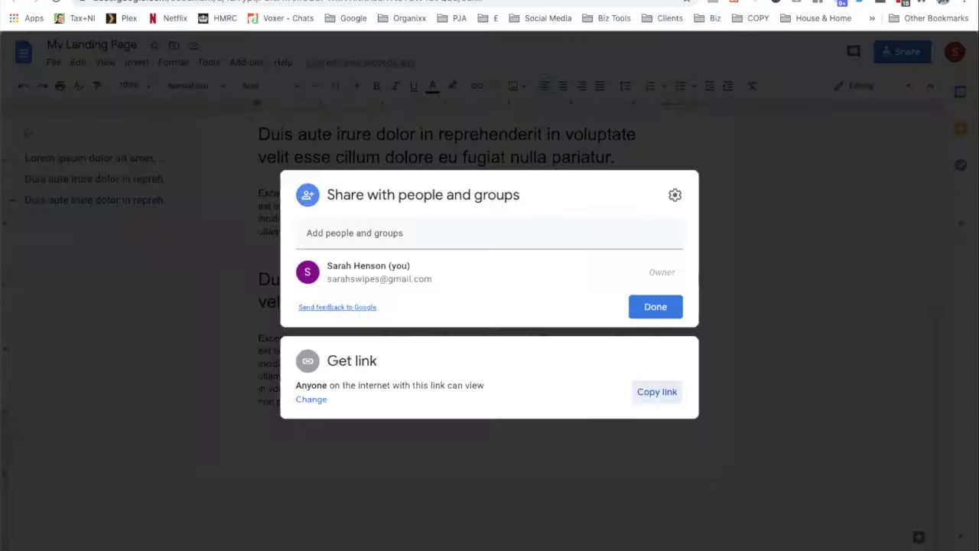
Close the sharing settings with Done
click(772, 192)
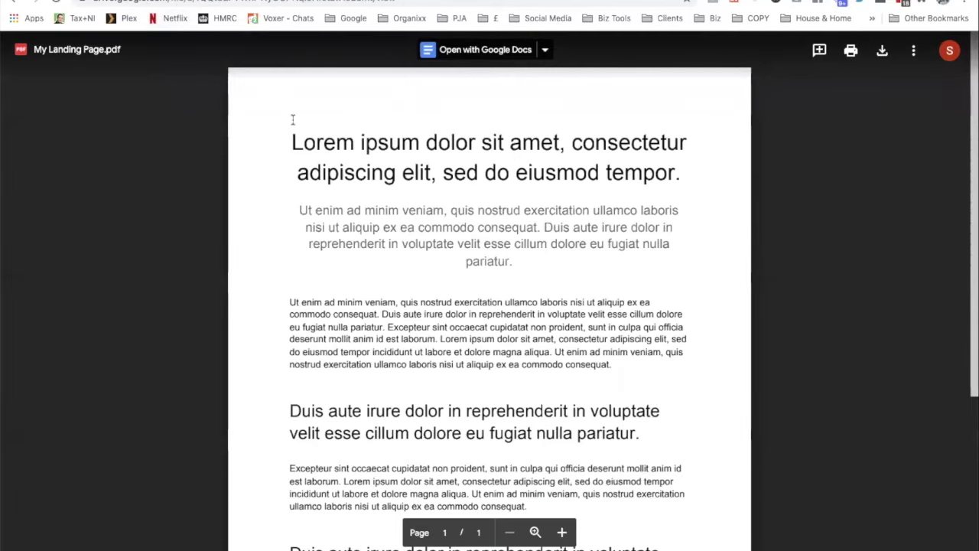
Close the PDF preview, check the tiny.cc dashboard, and copy My Landing Page.pdf's address
click(269, 39)
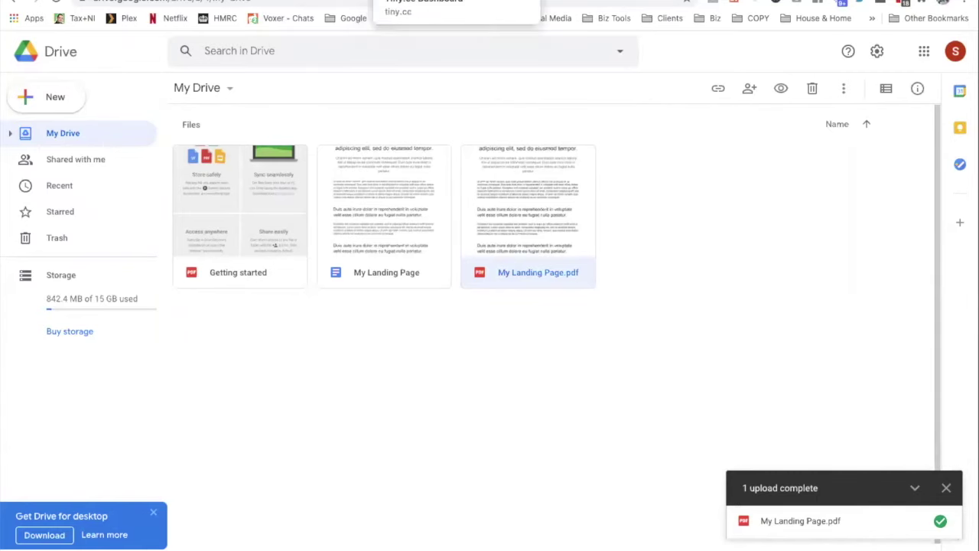
click(451, 1)
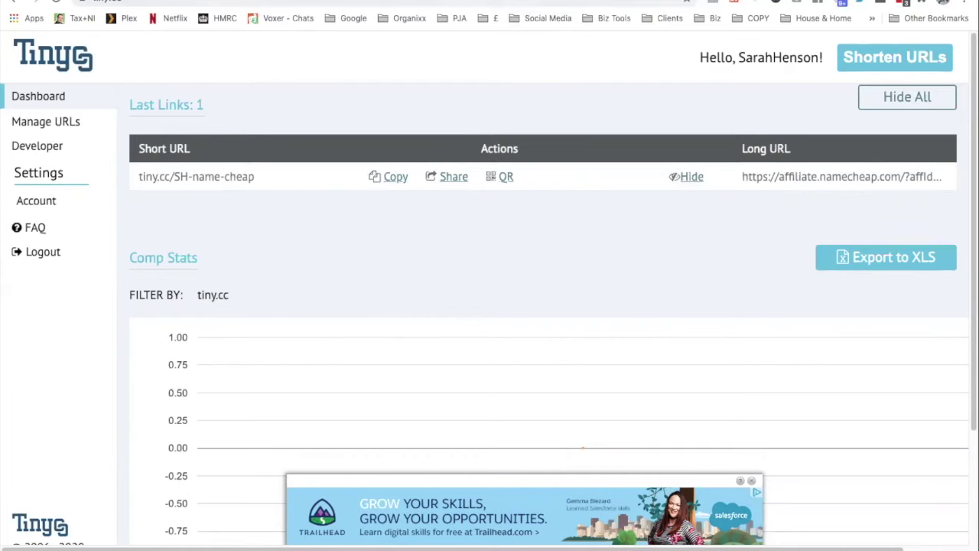
key(ctrl+Tab)
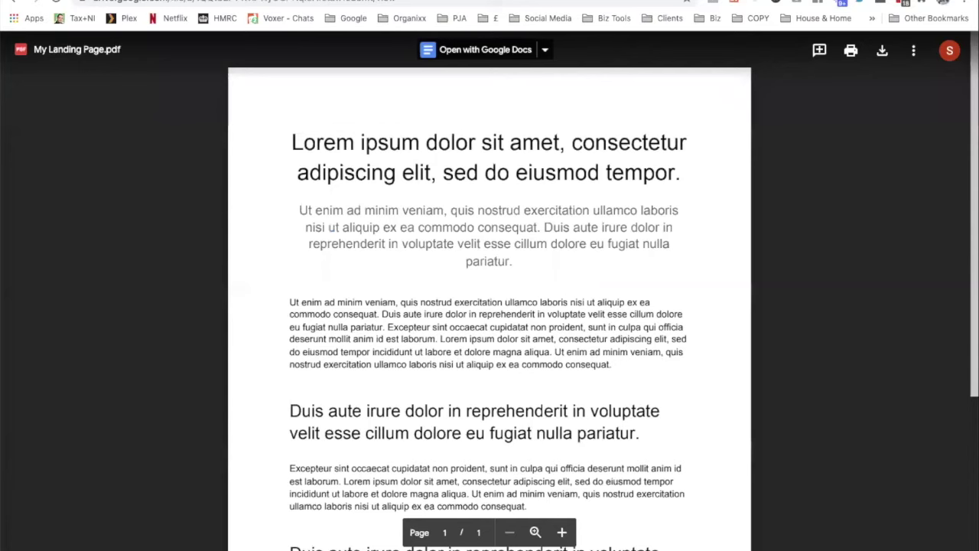
click(418, 2)
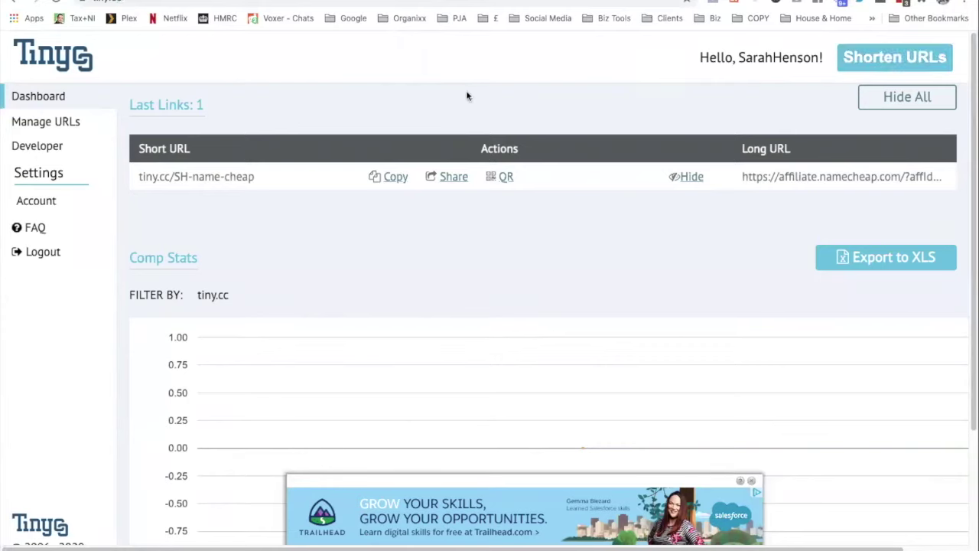
Shorten the PDF's Drive address with custom keyword landing-page-SH and copy the resulting short URL
click(871, 64)
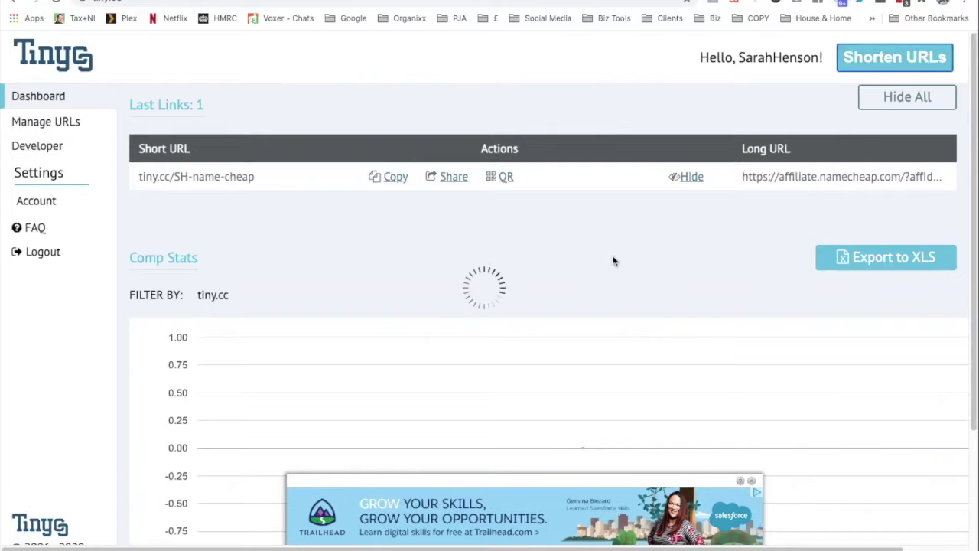
click(256, 72)
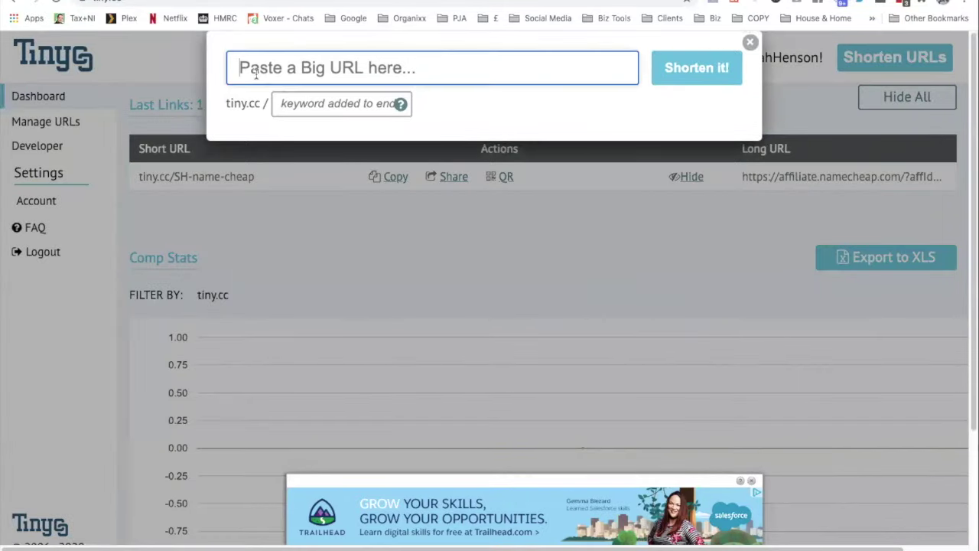
key(ctrl+v)
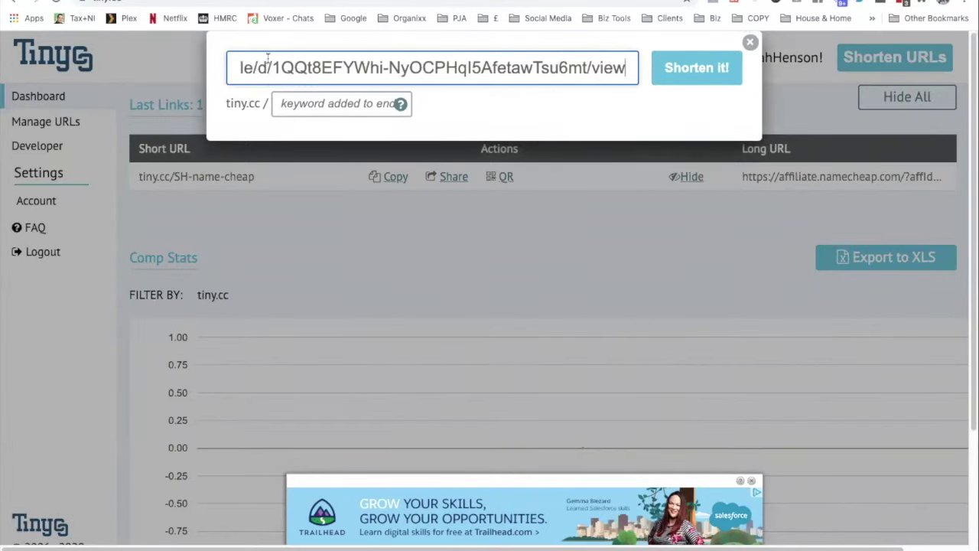
click(296, 104)
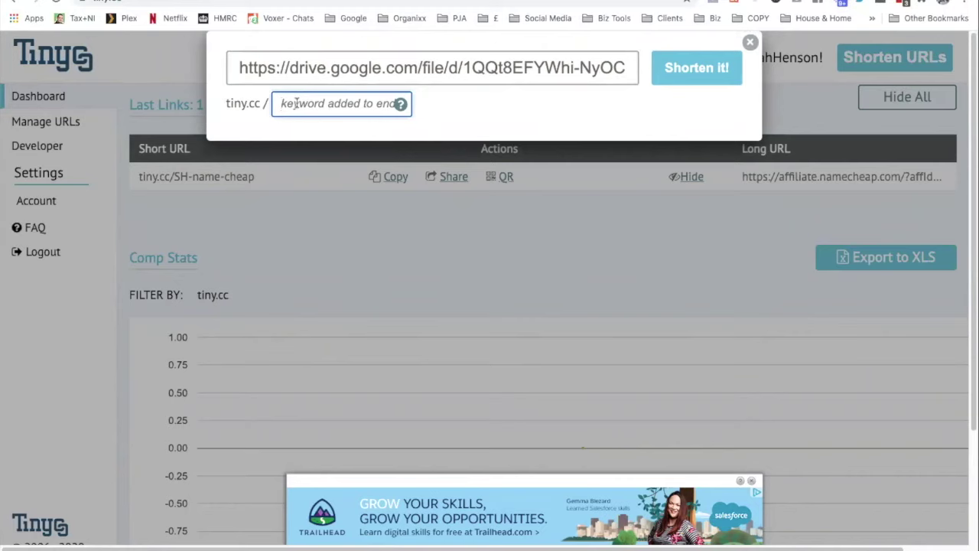
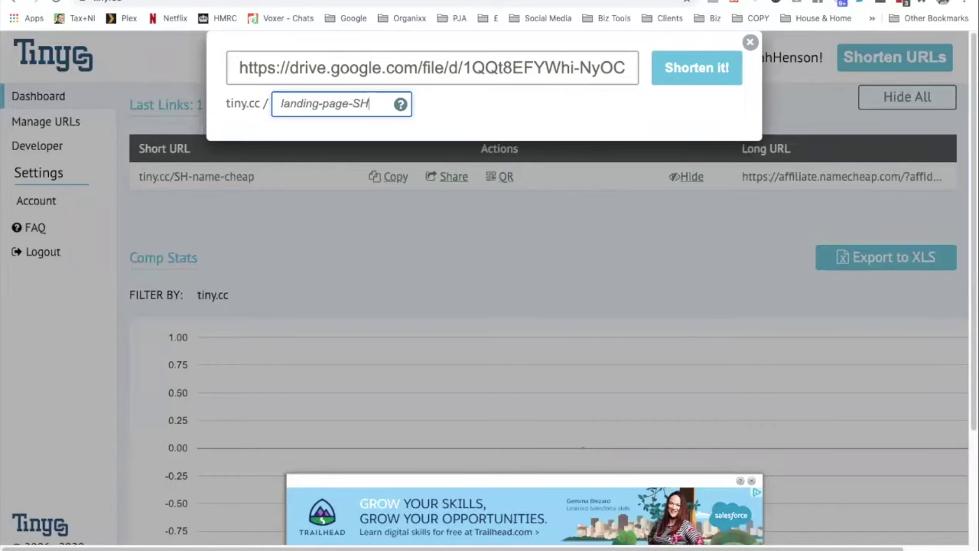
click(692, 73)
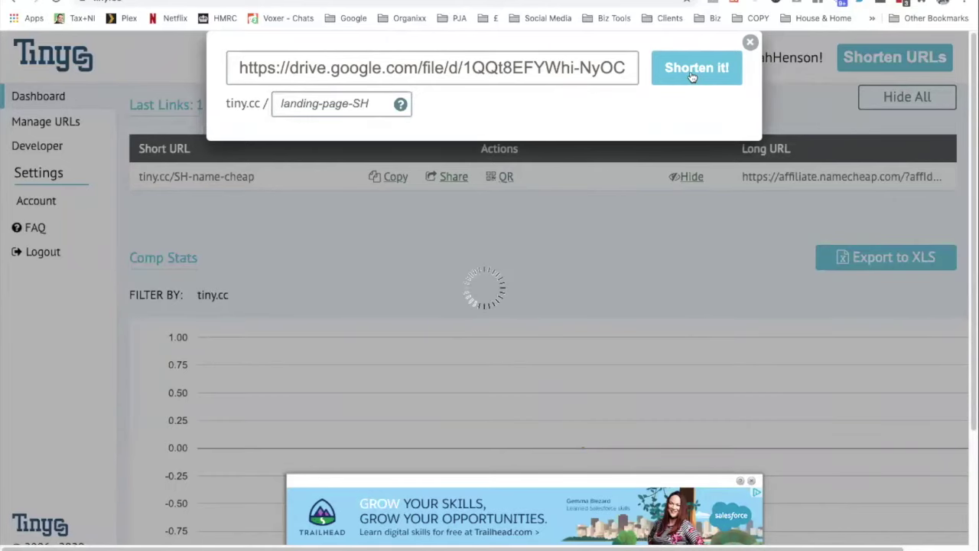
drag(410, 211, 222, 212)
key(super+c)
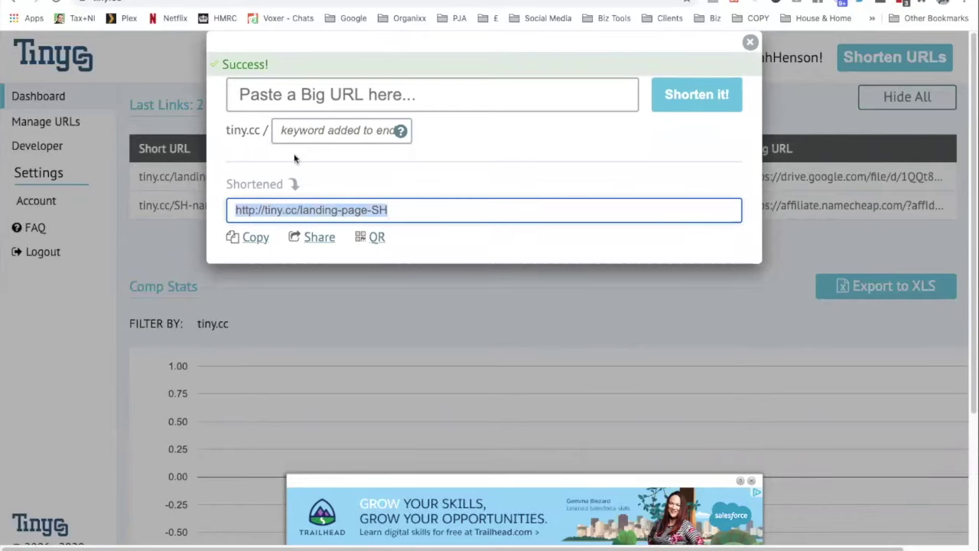
key(super+t)
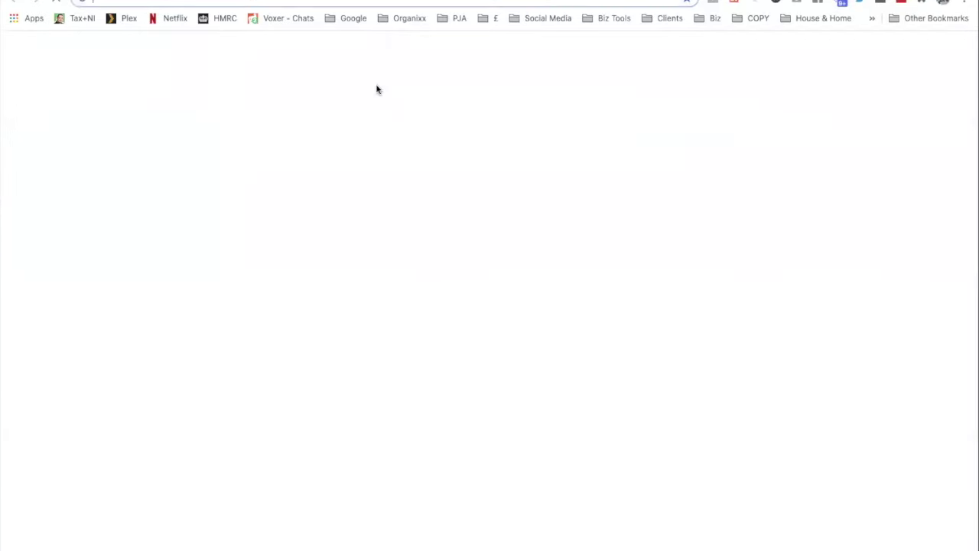
key(super+v)
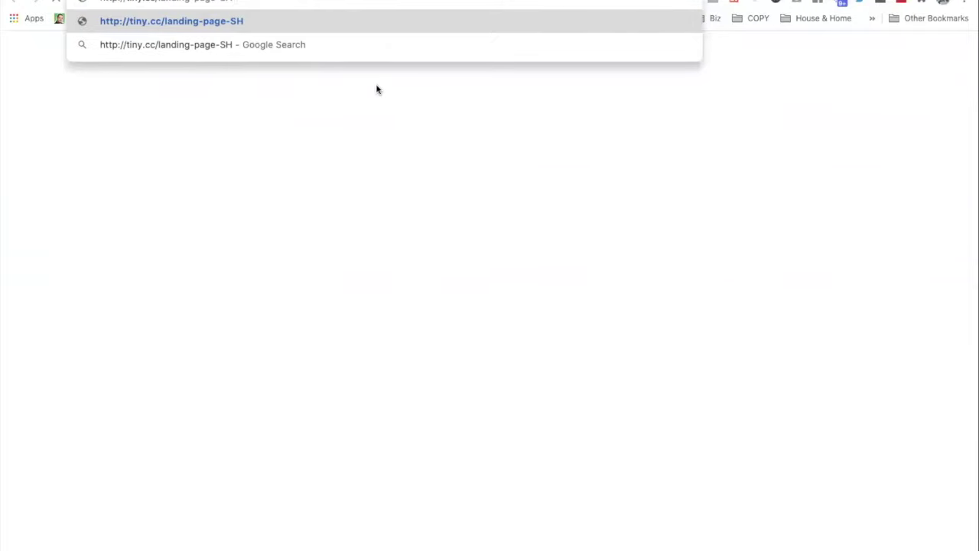
key(Return)
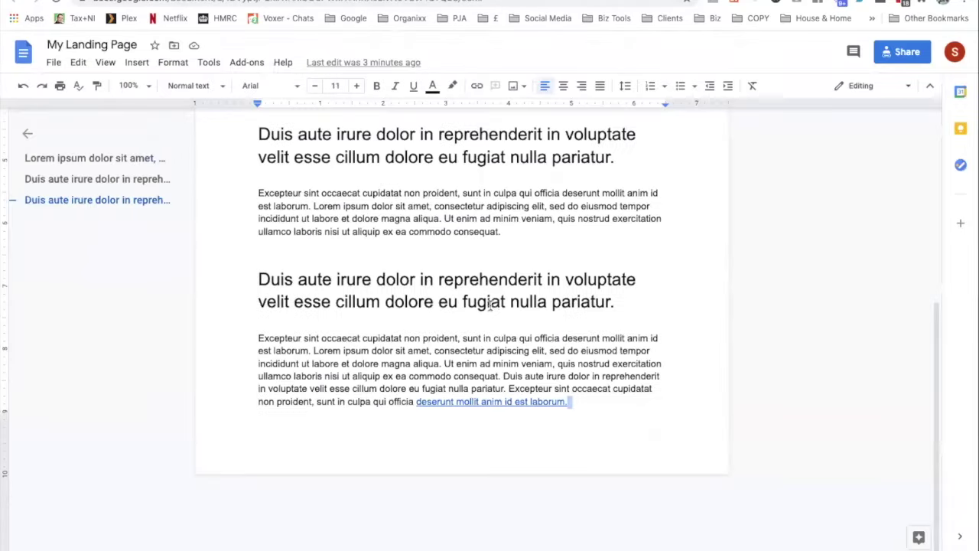
scroll(491, 304, up, 10)
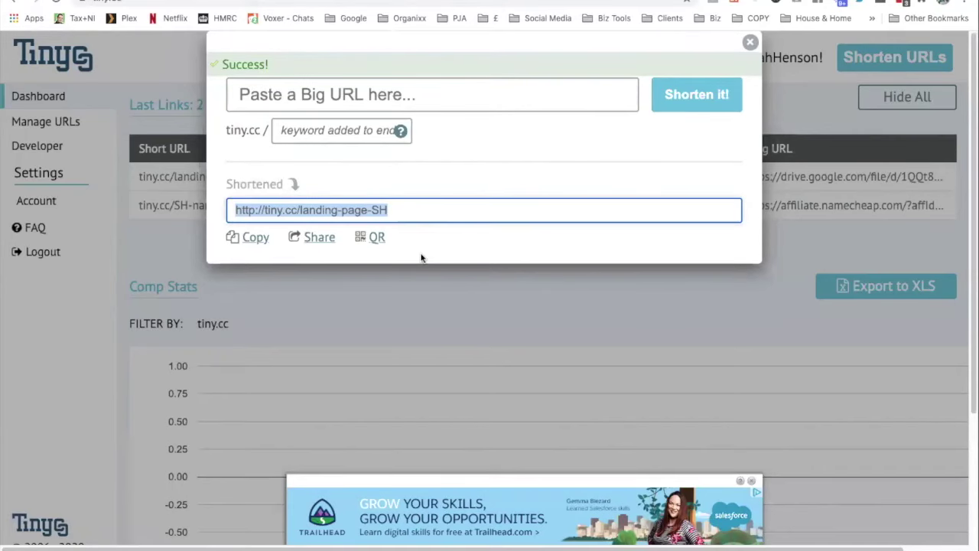
In Manage URLs, copy landing-page-SH's destination URL from its editor and close it unchanged
click(714, 94)
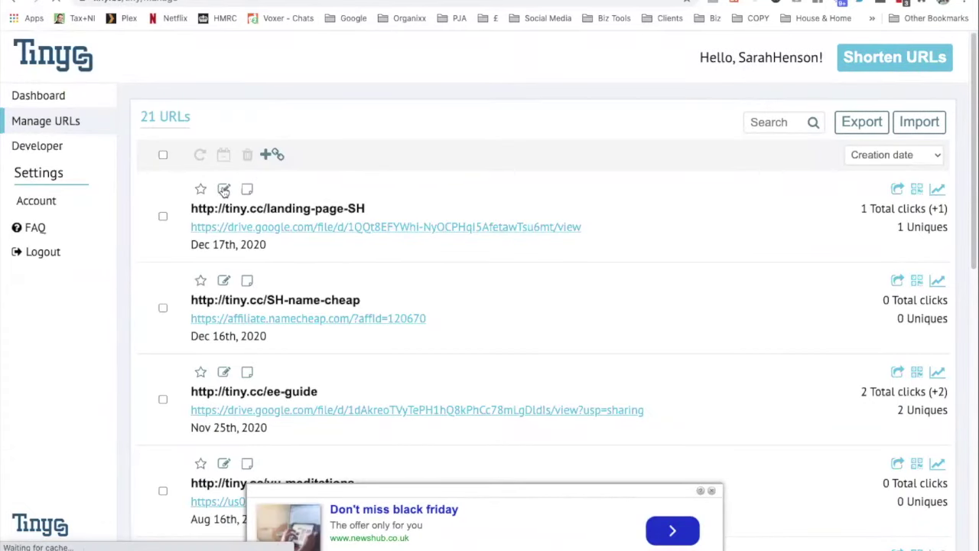
click(224, 190)
drag(500, 142, 287, 126)
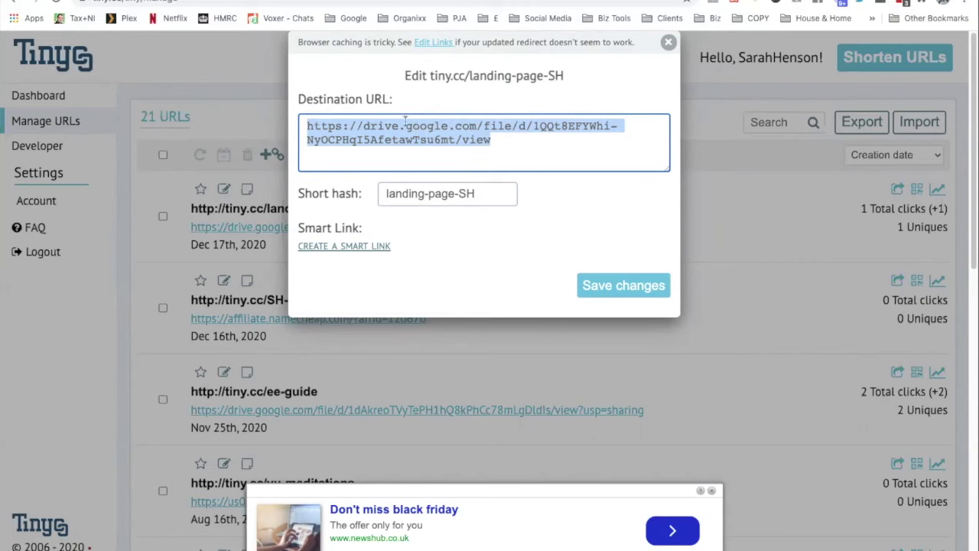
click(629, 294)
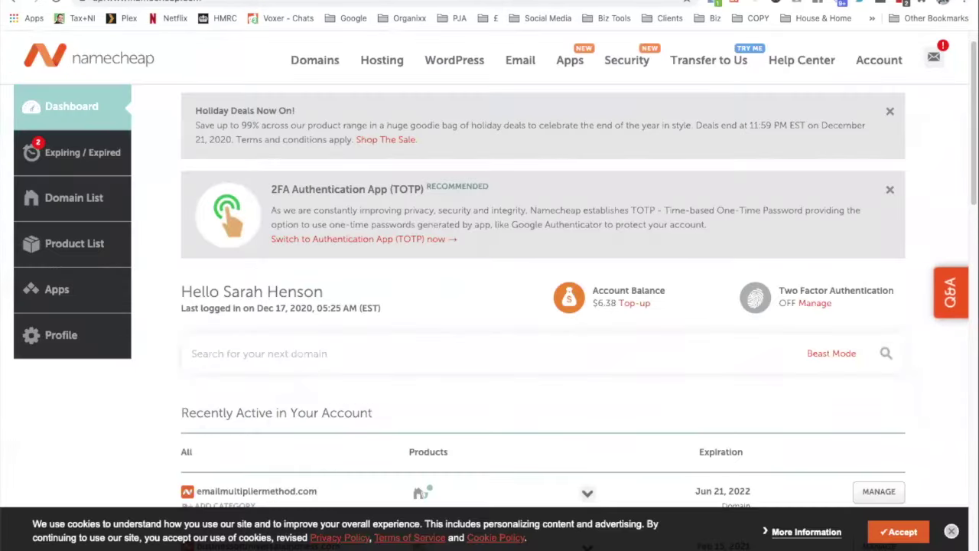
Choose MANAGE next to emailmultipliermethod.com in the dashboard's Recently Active list
mouse_move(324, 198)
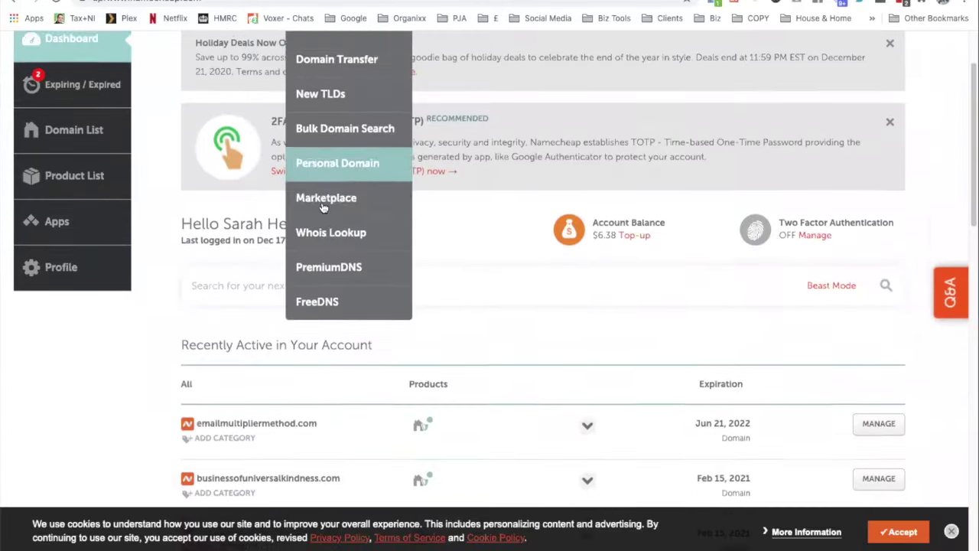
scroll(385, 201, down, 2)
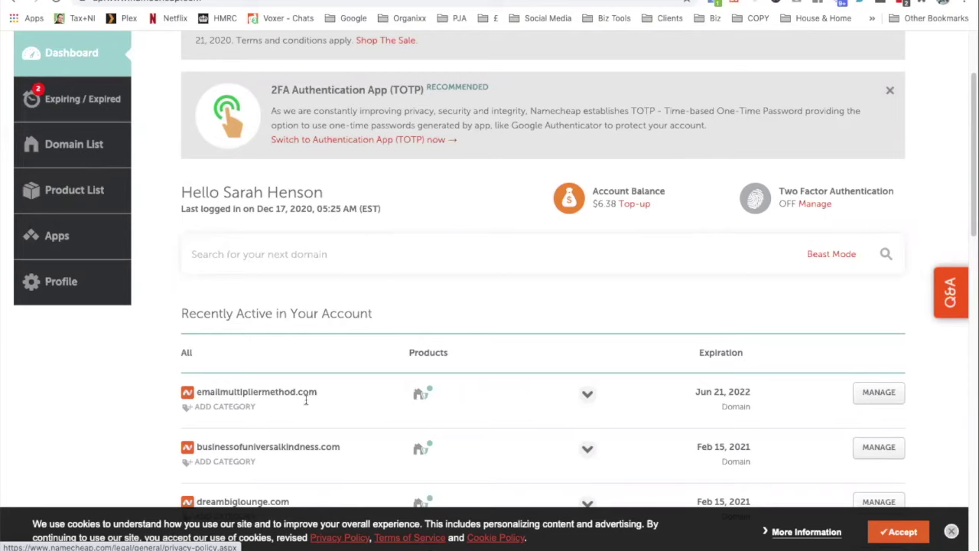
click(879, 393)
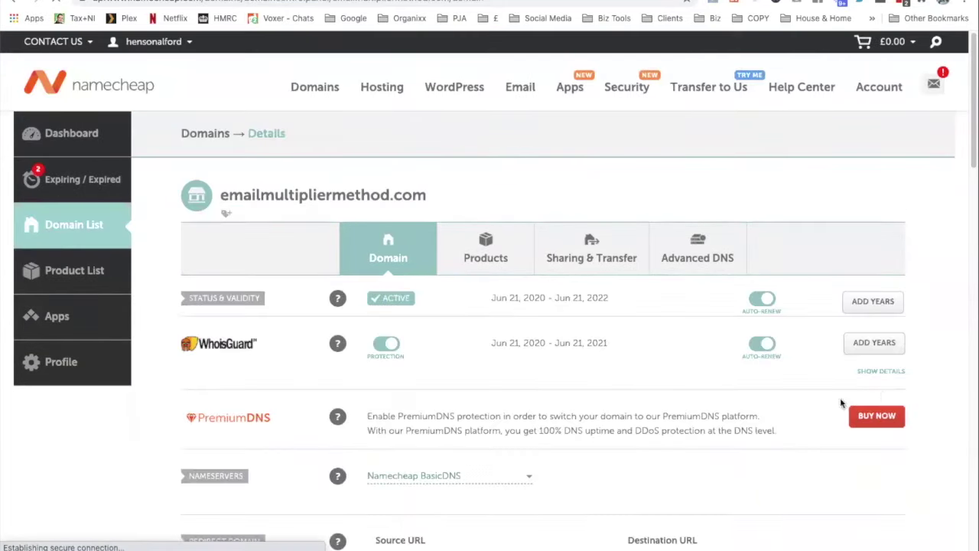
Replace the domain's redirect destination with the Drive PDF link, save, and reopen the redirect row
scroll(588, 423, down, 3)
scroll(587, 423, down, 2)
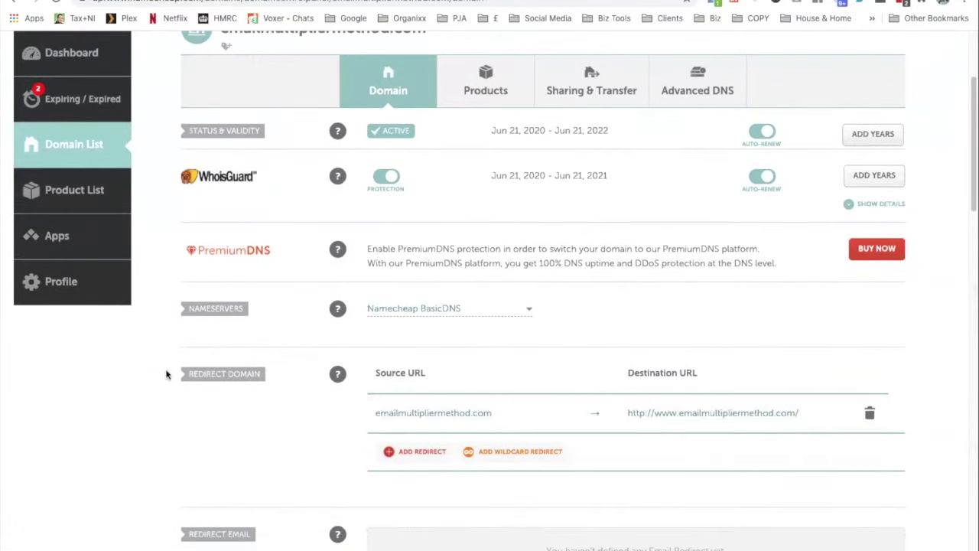
click(807, 415)
drag(808, 414, 623, 417)
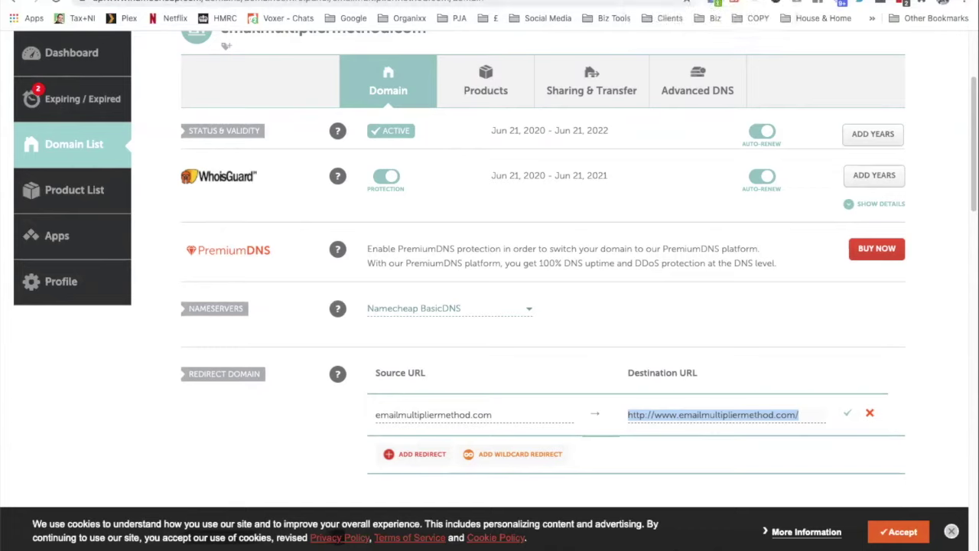
click(419, 3)
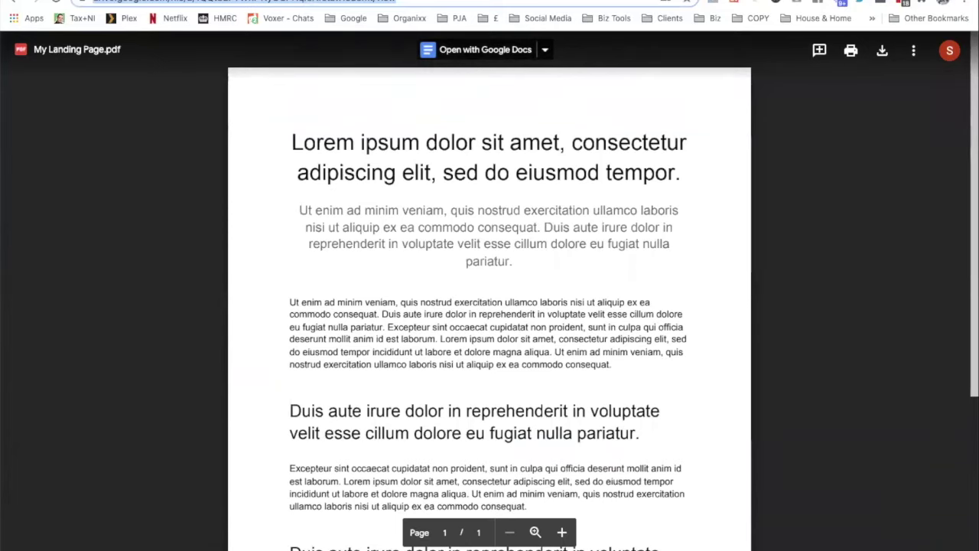
key(ctrl+shift+Tab)
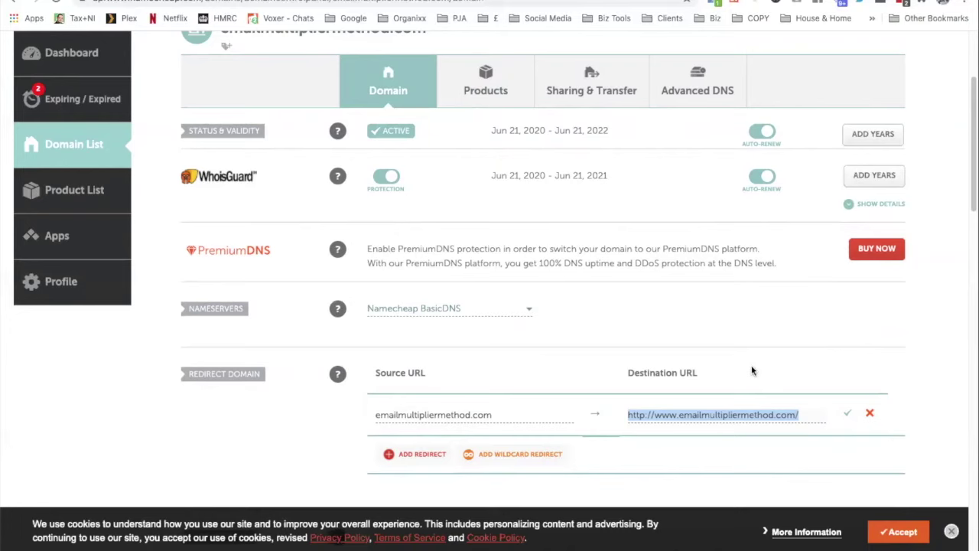
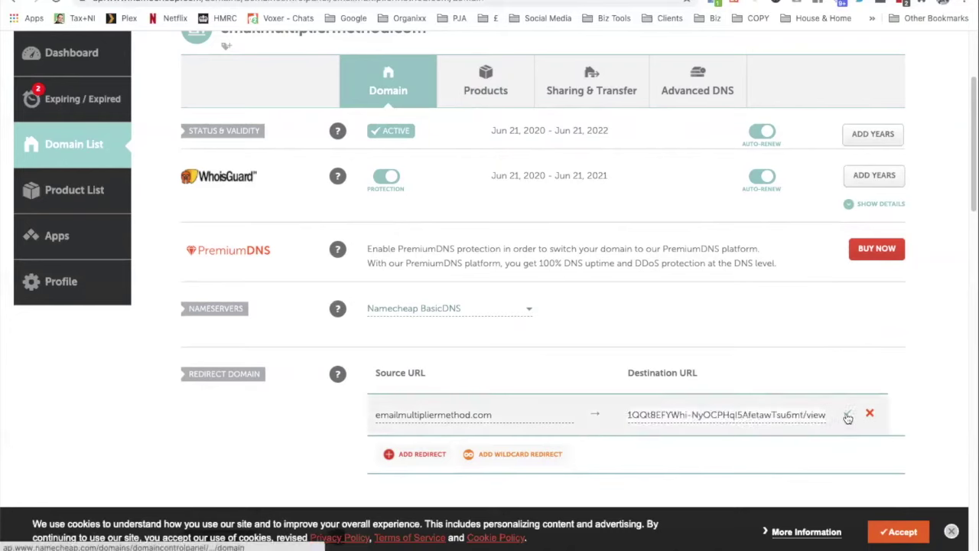
click(847, 416)
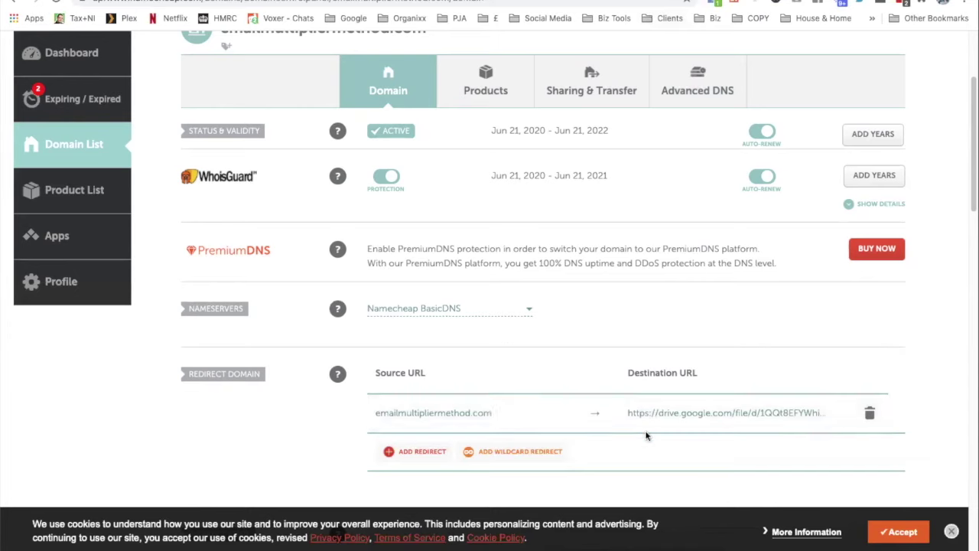
click(501, 416)
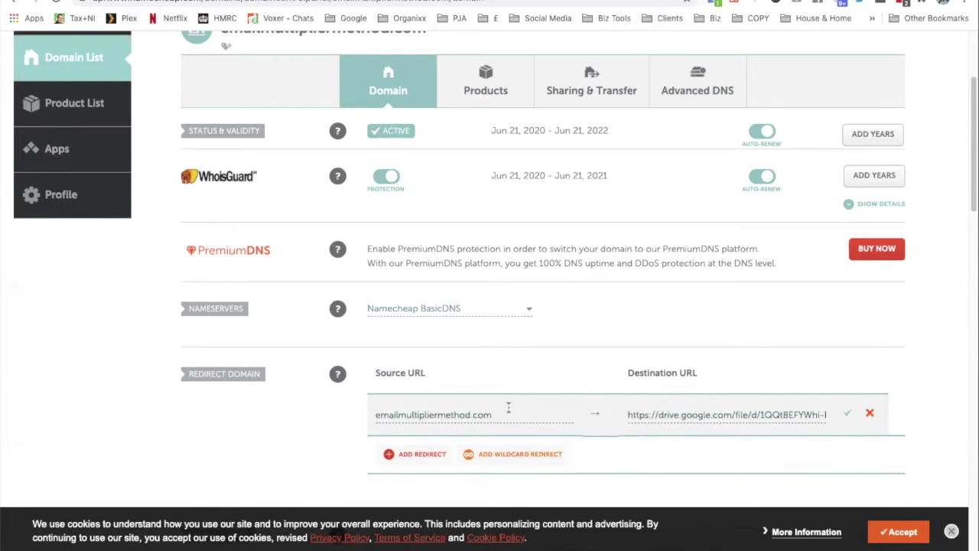
triple_click(431, 408)
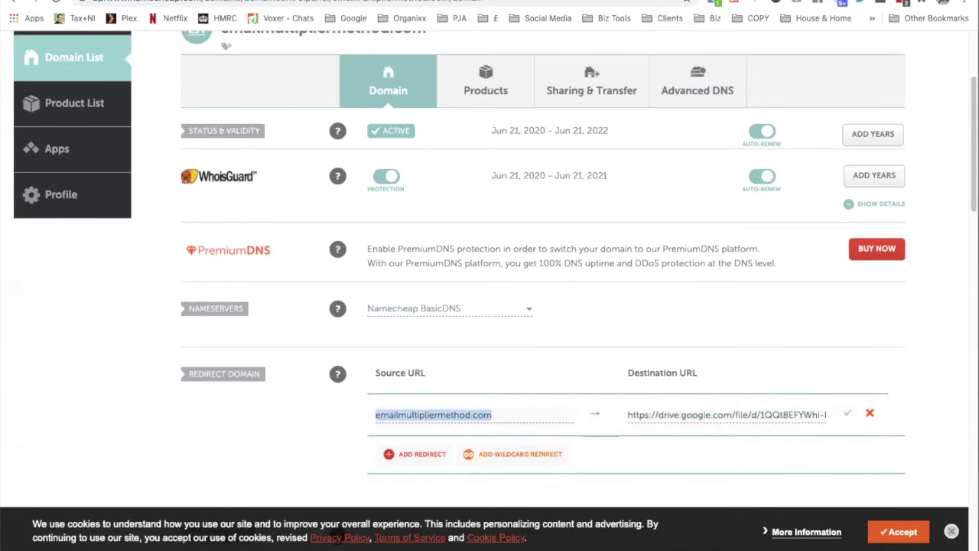